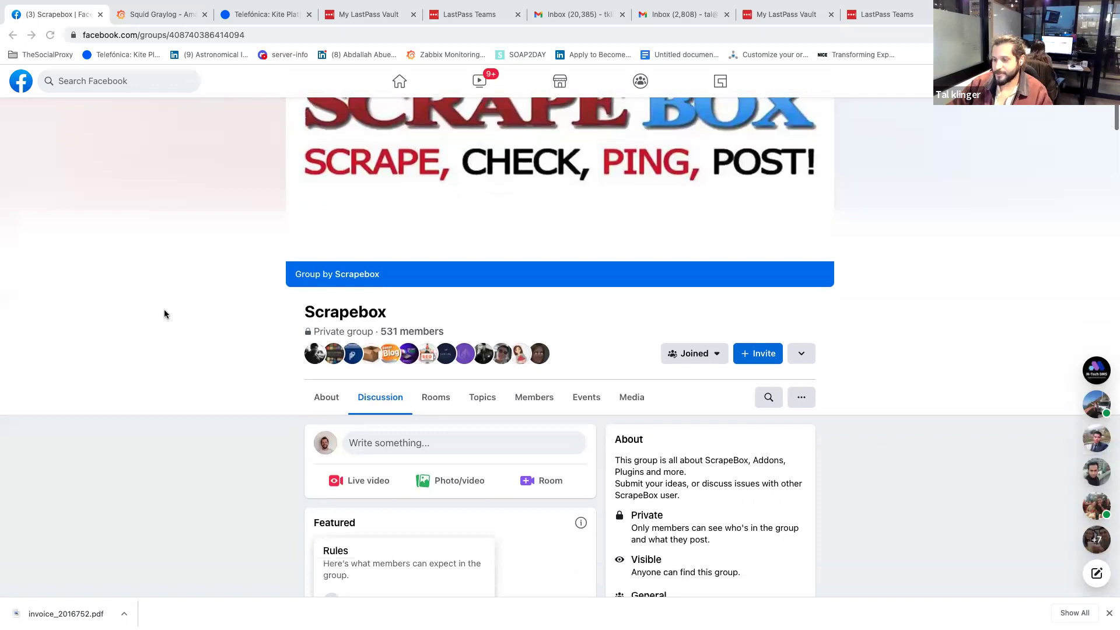
# Look through the posts in the Scrapebox Facebook group for relevant discussions and keywords
pyautogui.scroll(1, 165, 313)
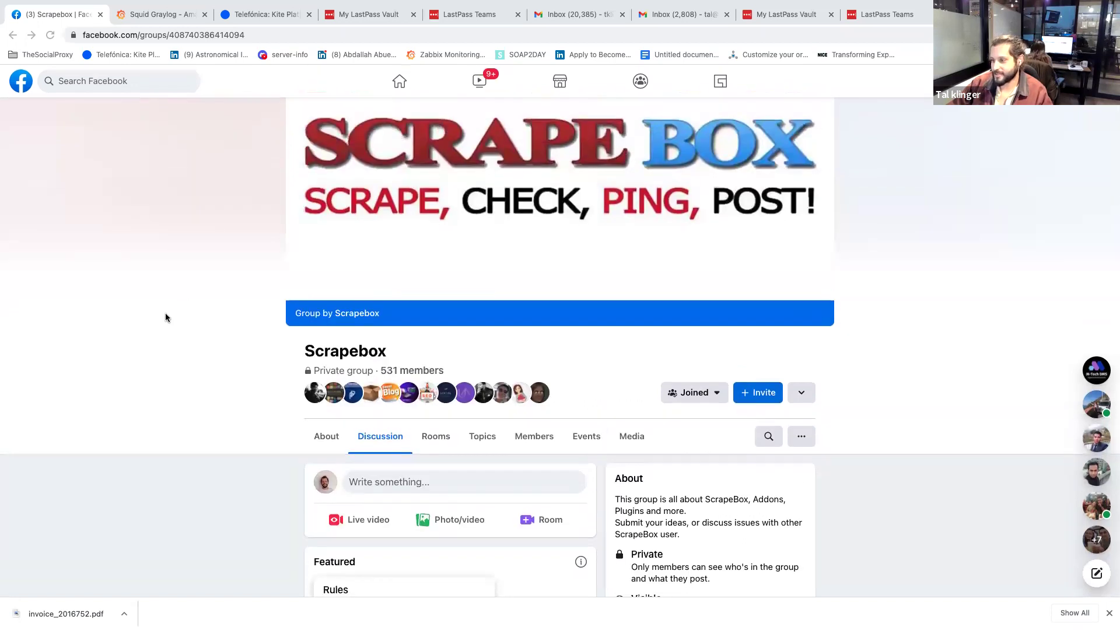
pyautogui.scroll(-15, 166, 313)
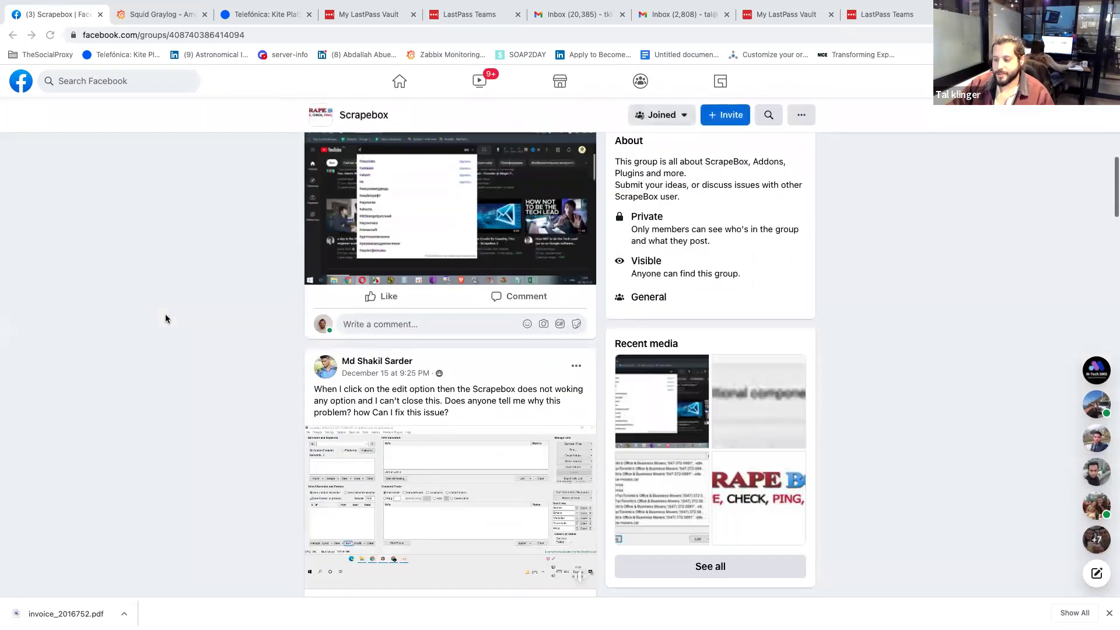
pyautogui.scroll(-12, 165, 314)
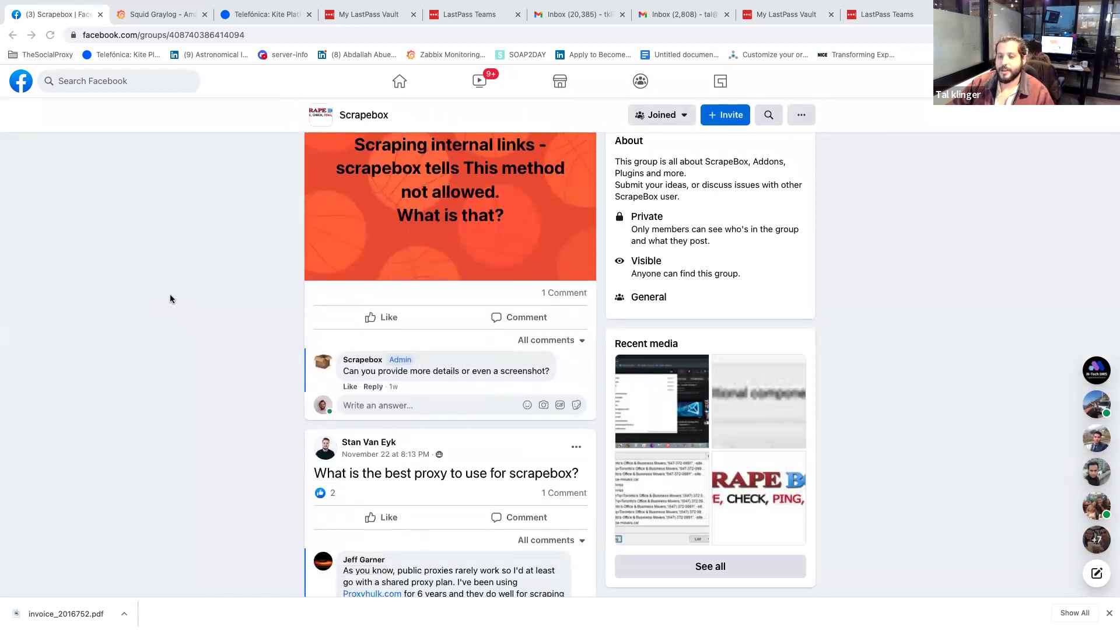
pyautogui.scroll(12, 170, 299)
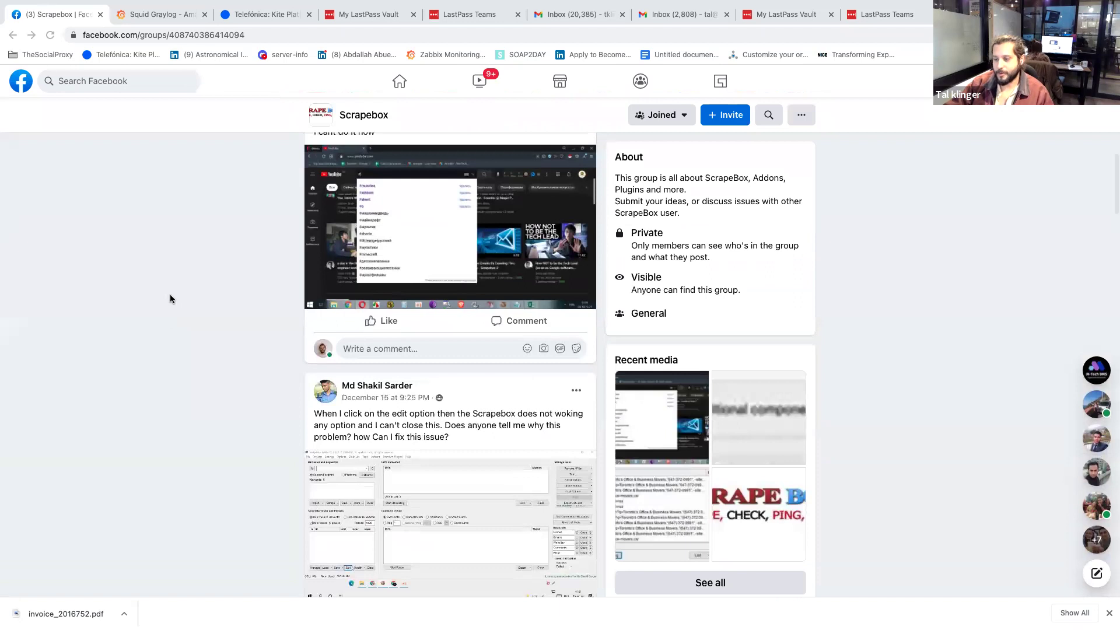
pyautogui.scroll(-2, 184, 303)
pyautogui.scroll(-5, 184, 305)
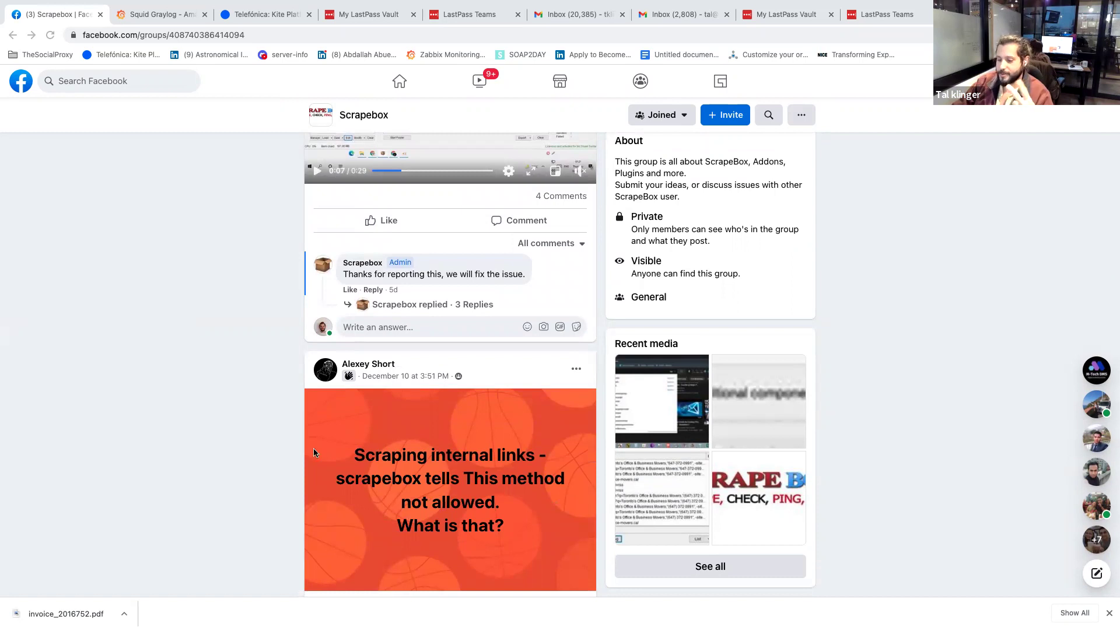
pyautogui.doubleClick(358, 481)
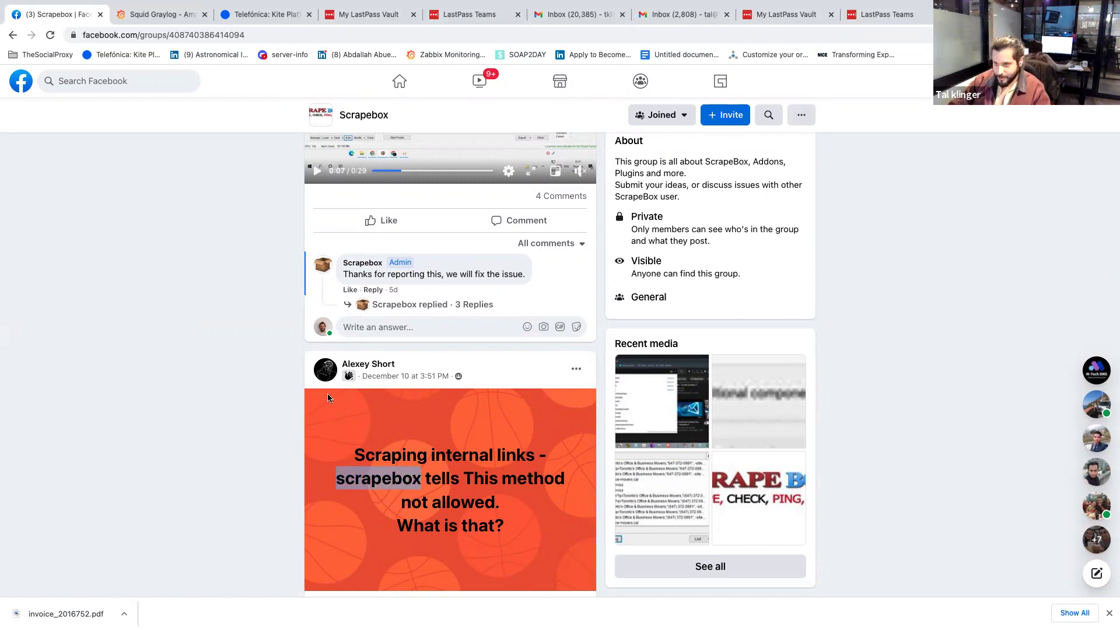
# Copy the Scrapebox Facebook group's URL and switch to Jarvee
pyautogui.click(273, 32)
pyautogui.hotkey('ctrl', 'c')
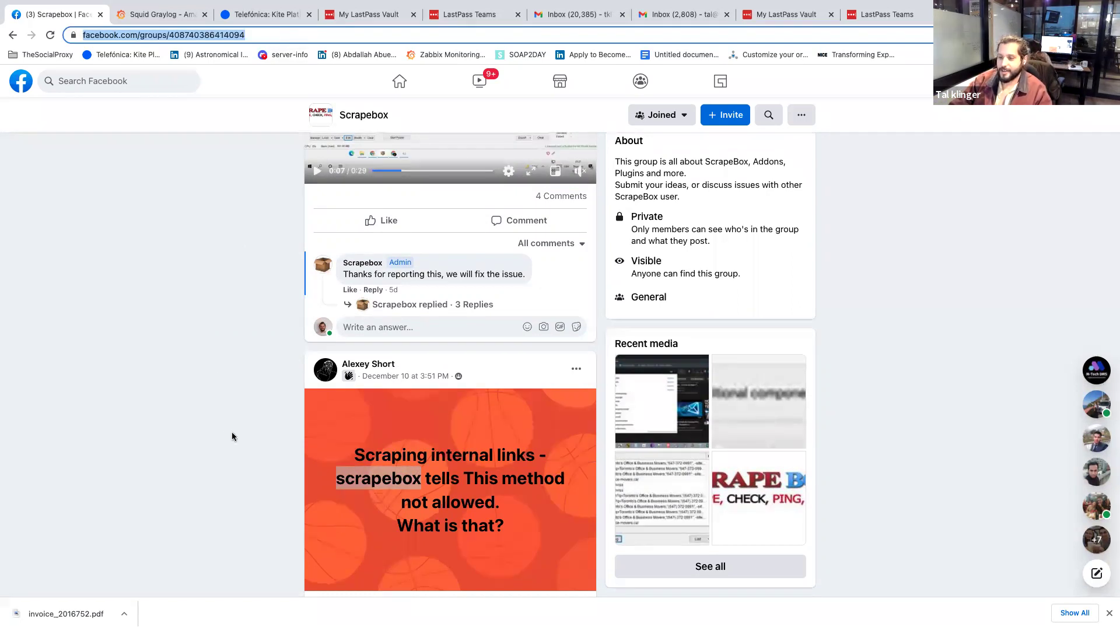
pyautogui.moveTo(403, 619)
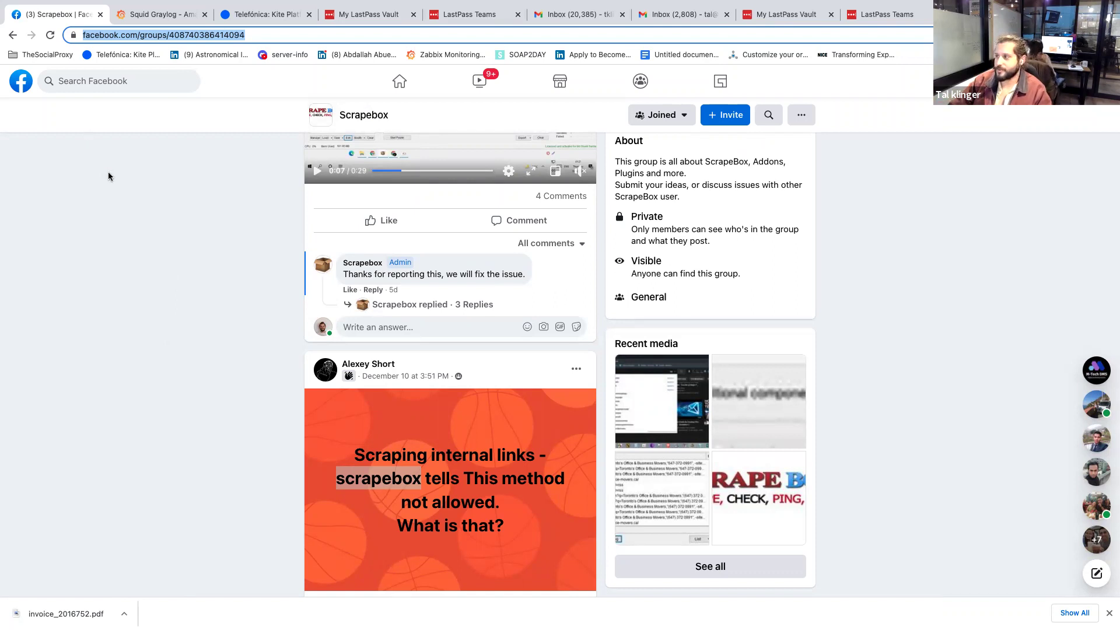
pyautogui.hotkey('ctrl', 'Up')
pyautogui.click(543, 38)
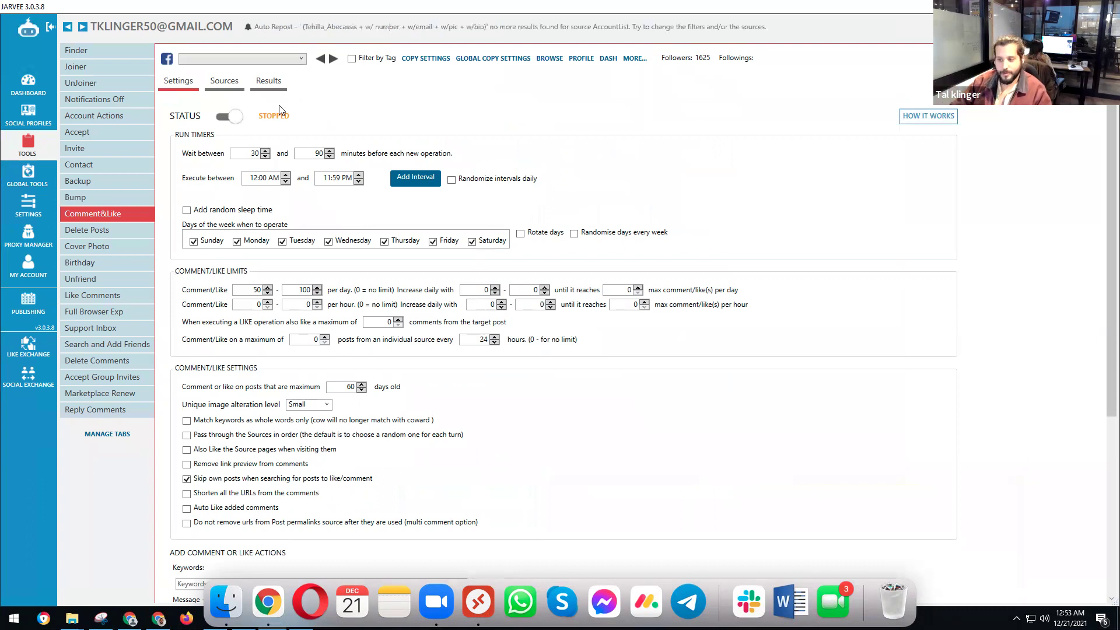
# Add the copied Scrapebox group URL as a Facebook Groups source for the Comment&Like tool
pyautogui.click(228, 87)
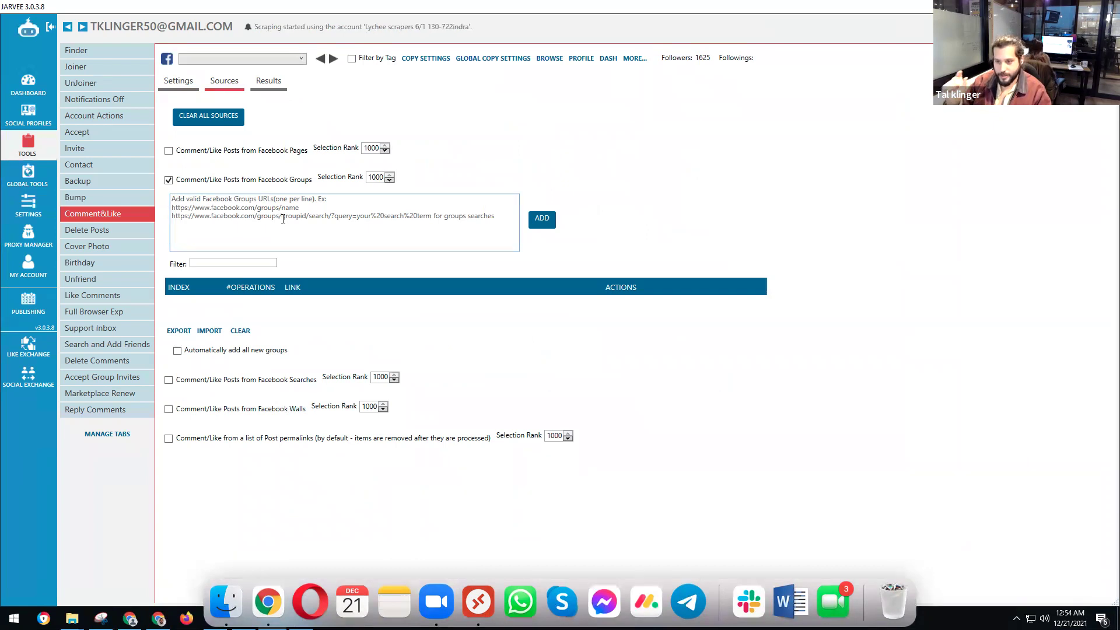
pyautogui.click(185, 86)
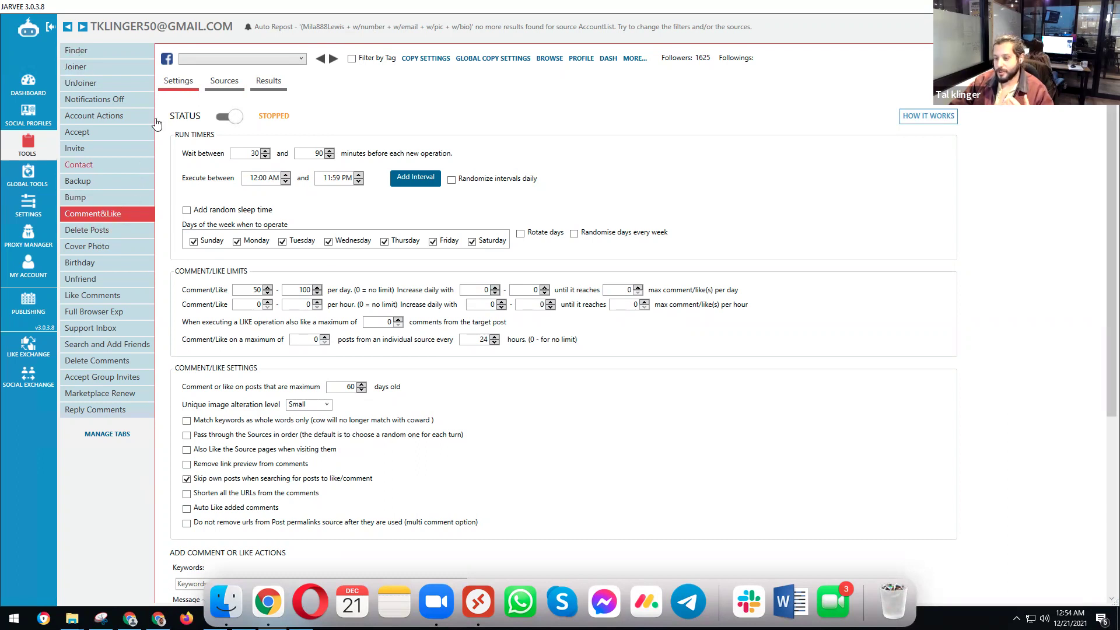
pyautogui.click(218, 86)
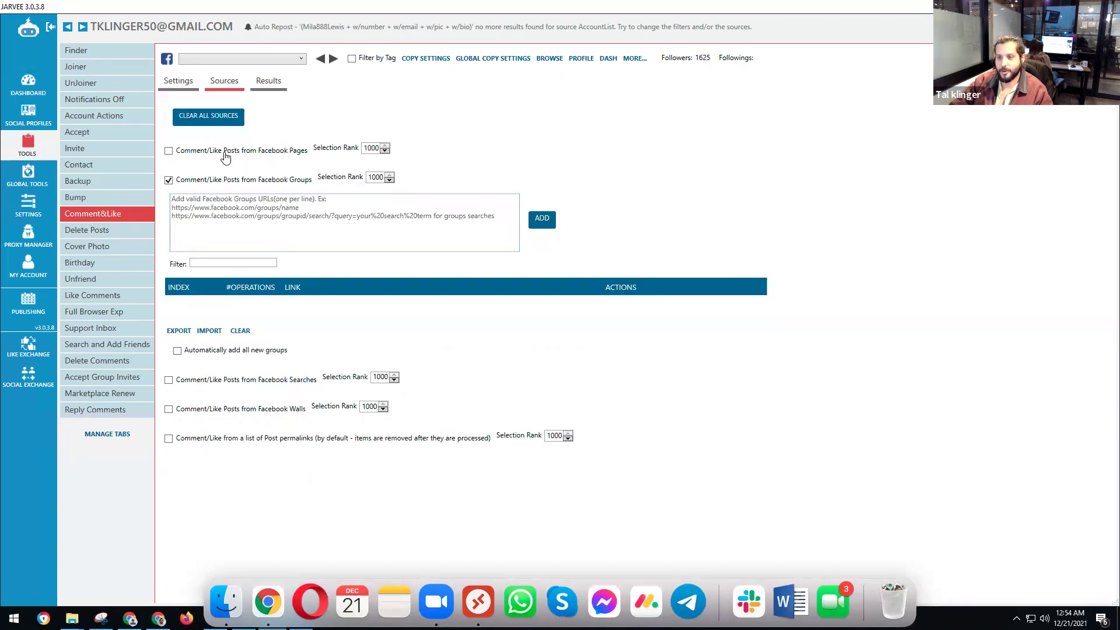
pyautogui.click(211, 209)
pyautogui.hotkey('ctrl', 'v')
pyautogui.click(540, 222)
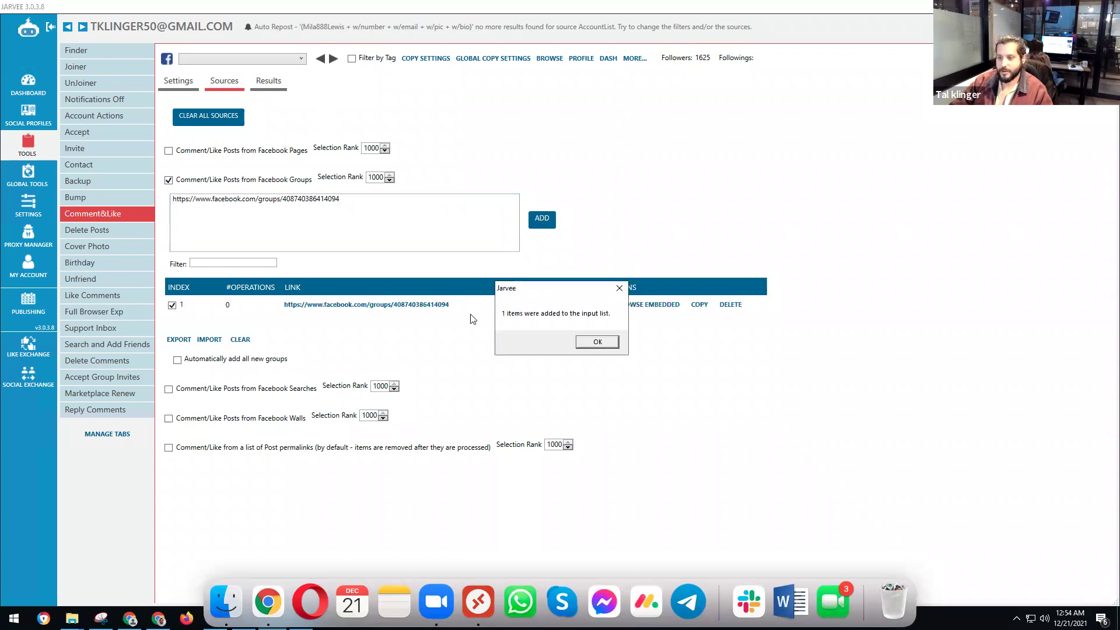
pyautogui.click(584, 345)
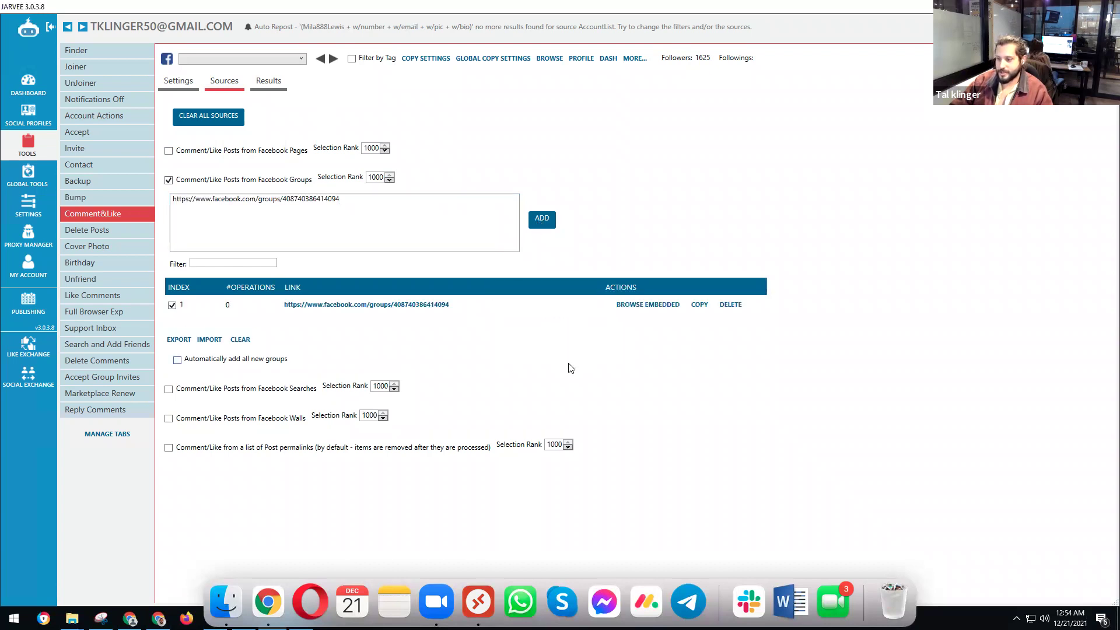
# Try the option that automatically adds all new groups as Comment&Like sources, and turn it off again
pyautogui.click(178, 362)
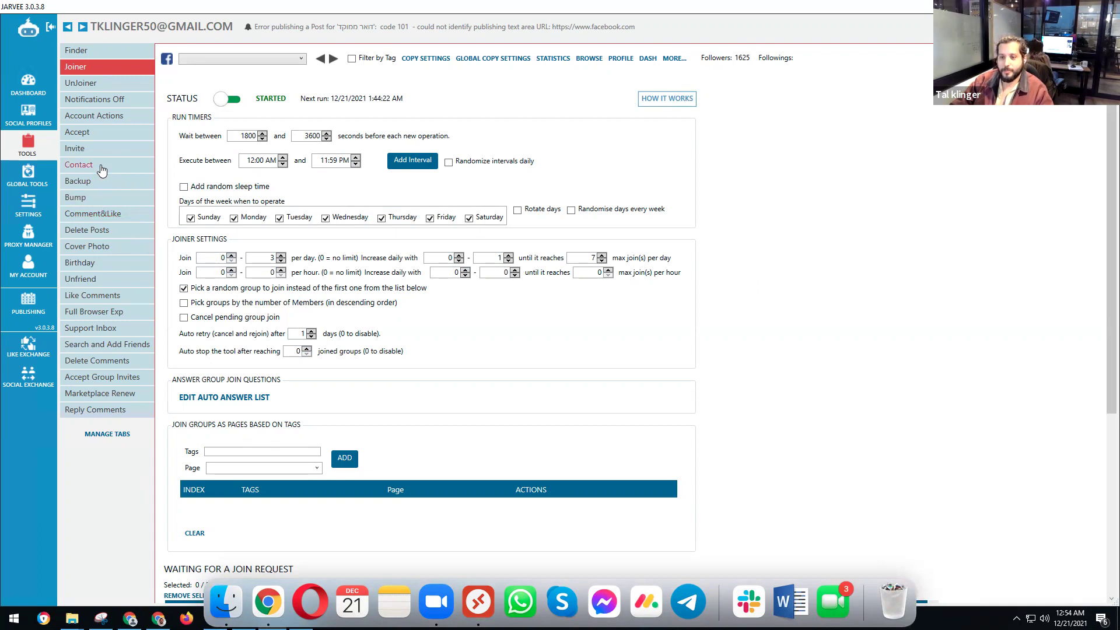
pyautogui.click(92, 215)
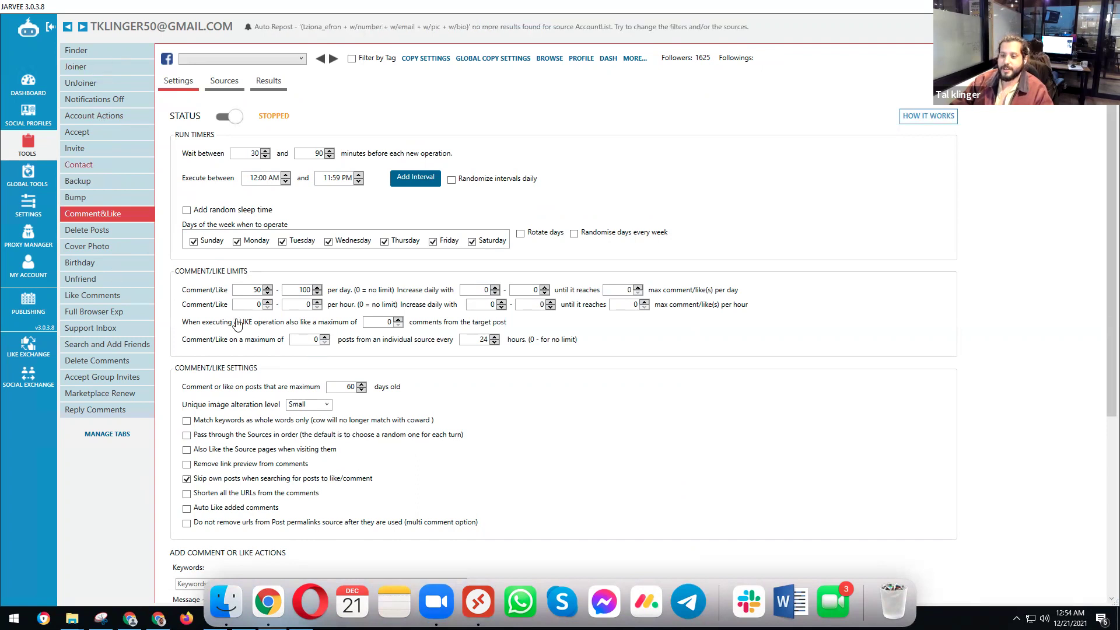
pyautogui.click(228, 85)
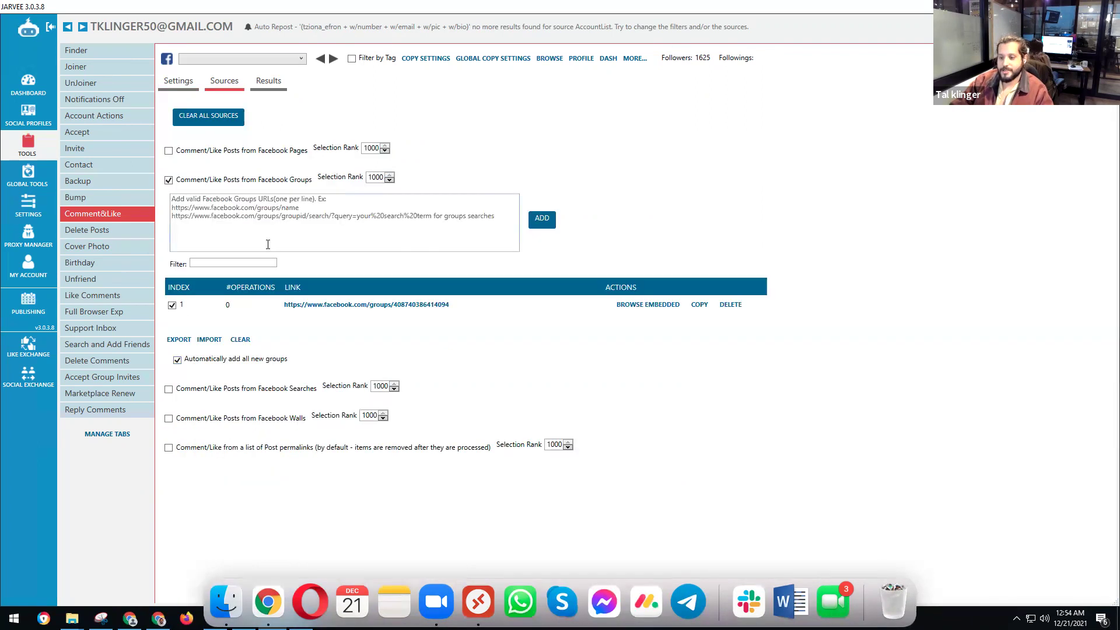
pyautogui.click(187, 361)
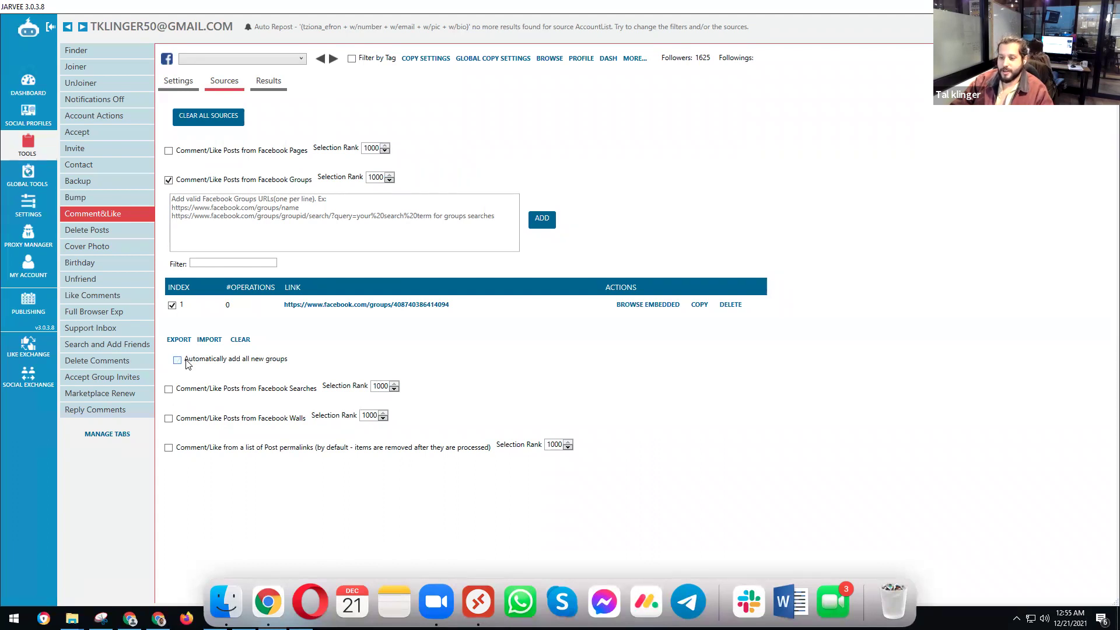
# Review the Comment&Like settings, including the run timers, limits, and the keyword and message fields for comment actions
pyautogui.click(186, 88)
pyautogui.scroll(-3, 356, 434)
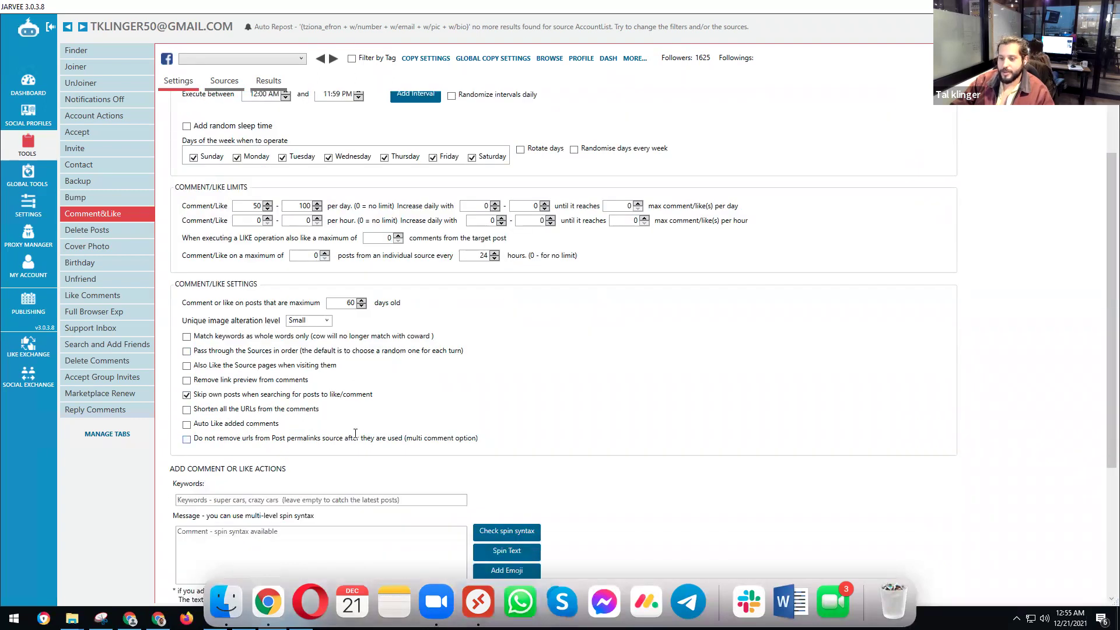
pyautogui.scroll(-5, 355, 435)
pyautogui.click(264, 358)
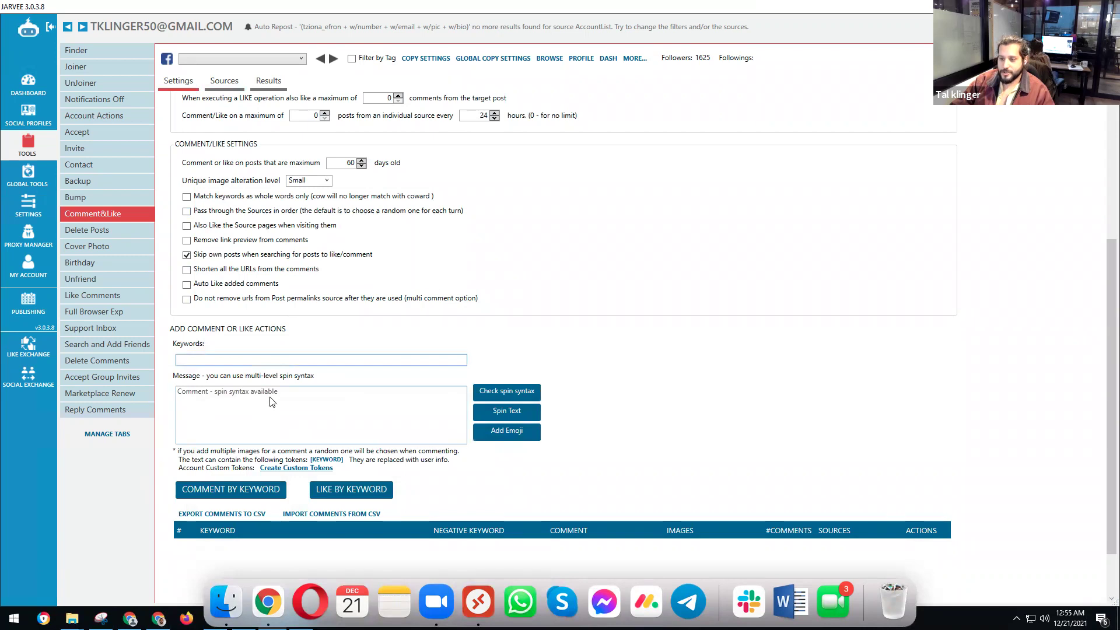
pyautogui.scroll(7, 270, 402)
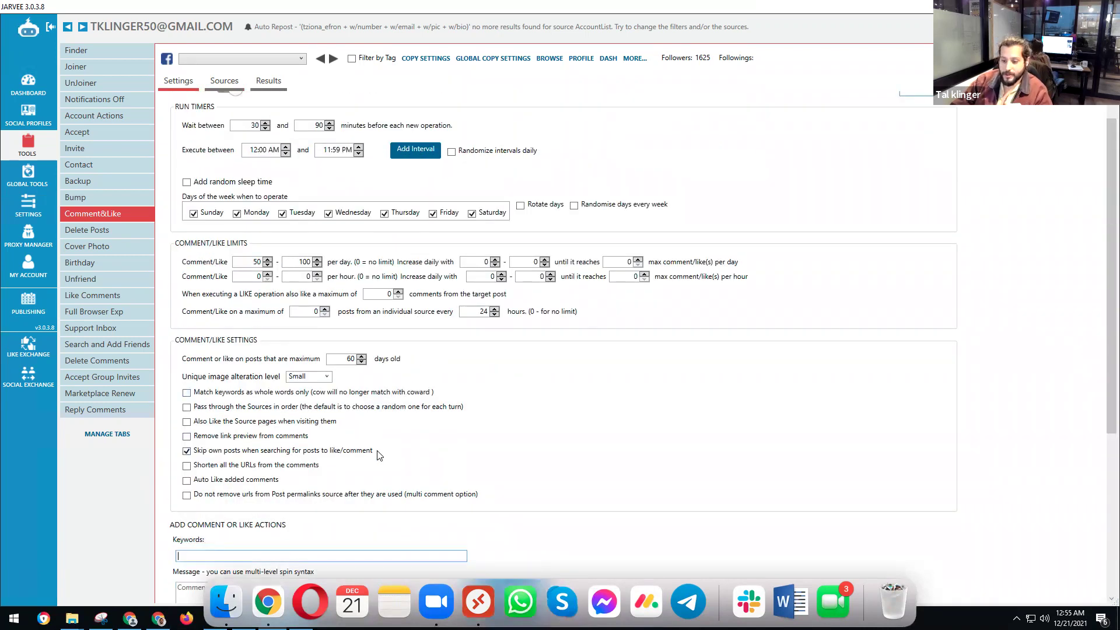
pyautogui.scroll(-3, 379, 455)
pyautogui.scroll(-3, 382, 453)
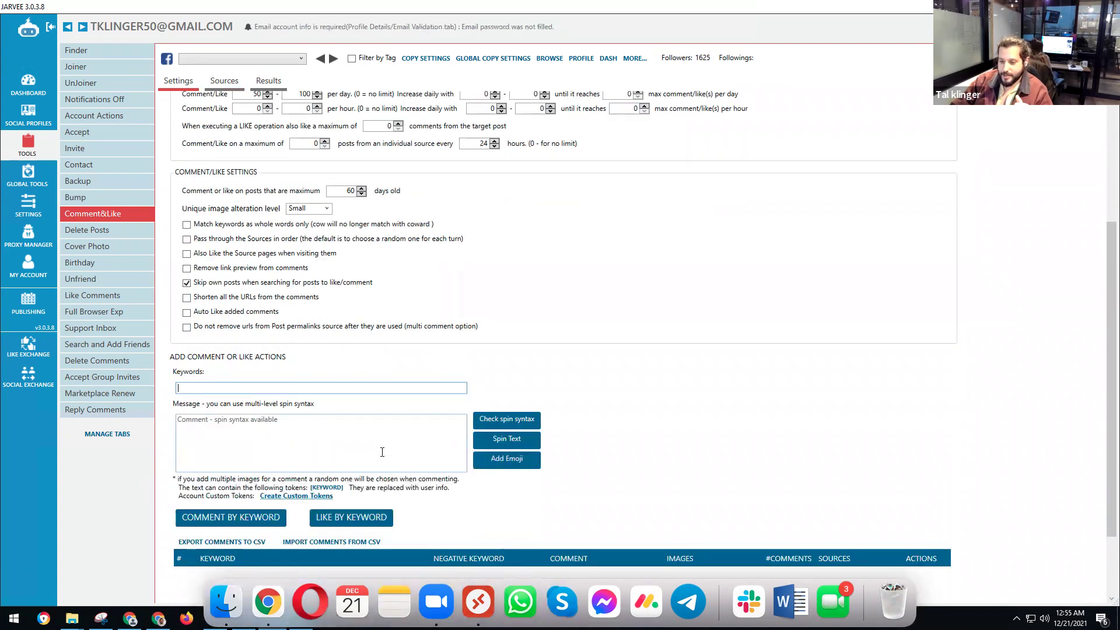
pyautogui.scroll(-3, 380, 449)
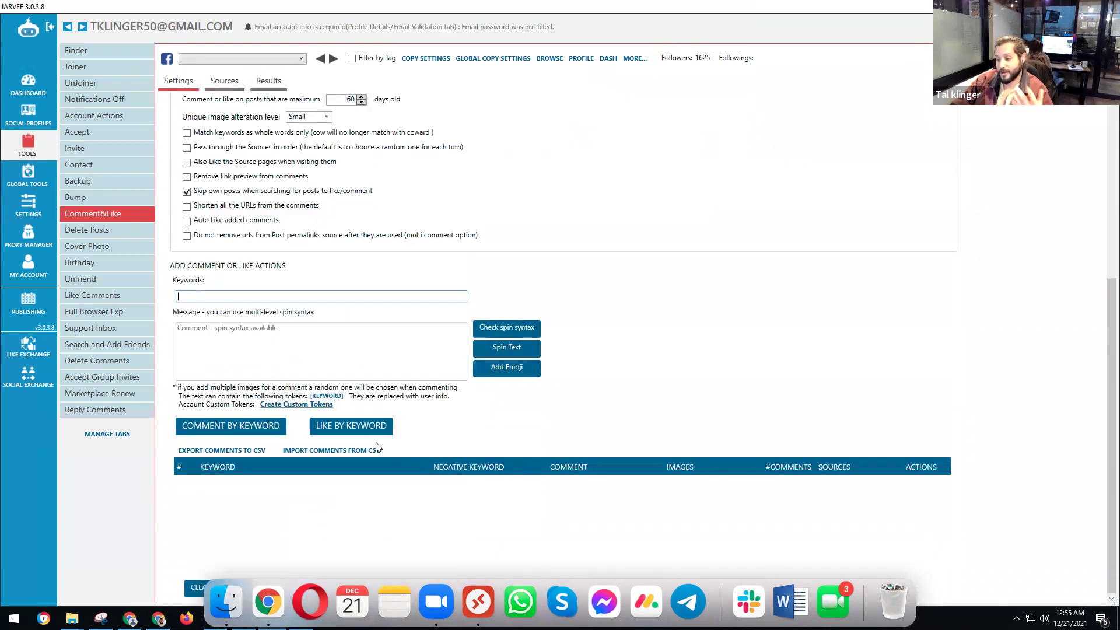
pyautogui.scroll(10, 377, 445)
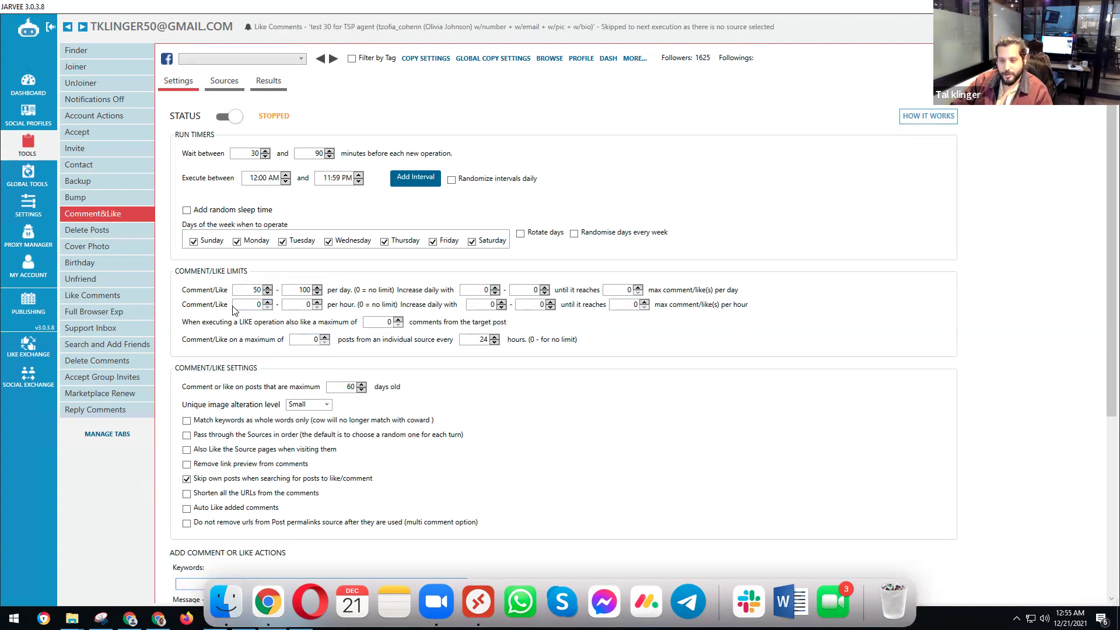
# Limit Comment/Like to 1-3 per day, with a daily increase of up to 1 until it reaches 10
pyautogui.click(245, 291)
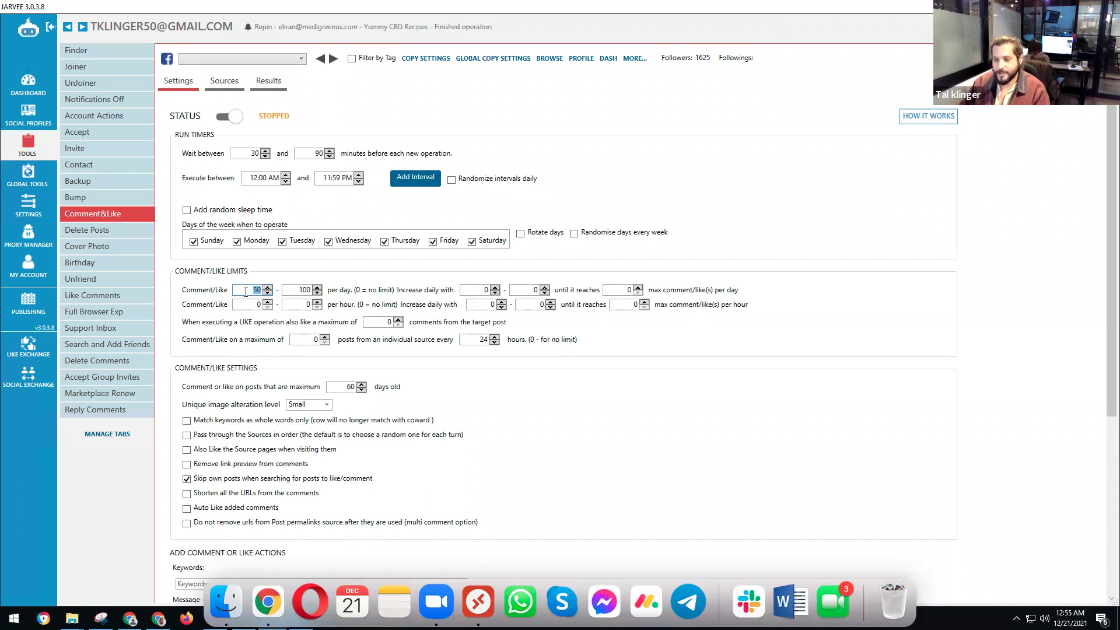
pyautogui.write('1')
pyautogui.doubleClick(300, 291)
pyautogui.write('3')
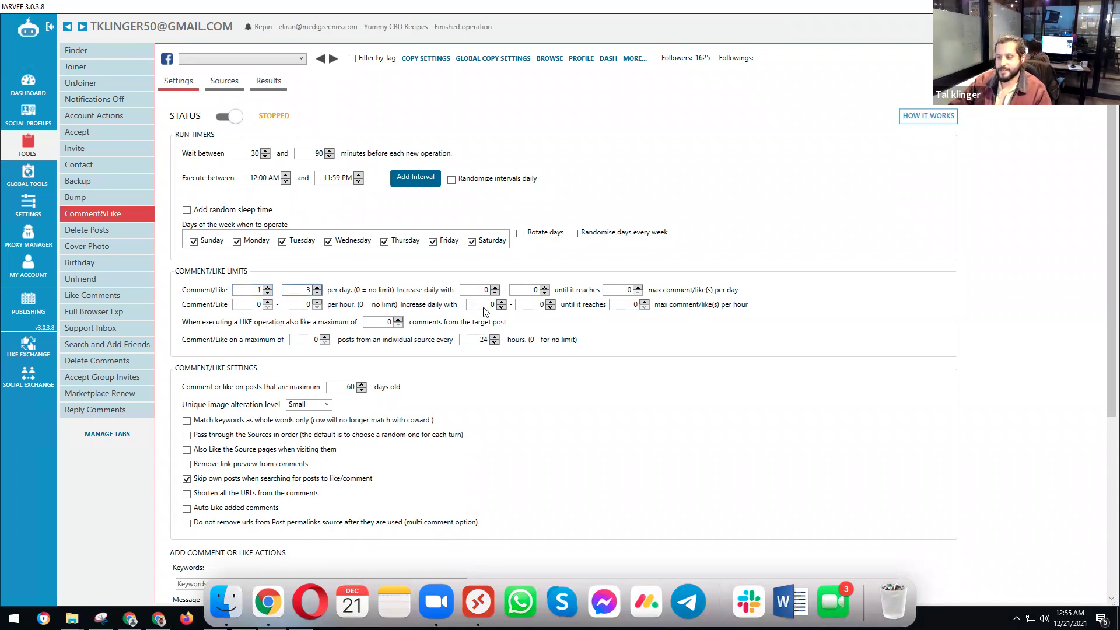
pyautogui.doubleClick(521, 289)
pyautogui.write('1')
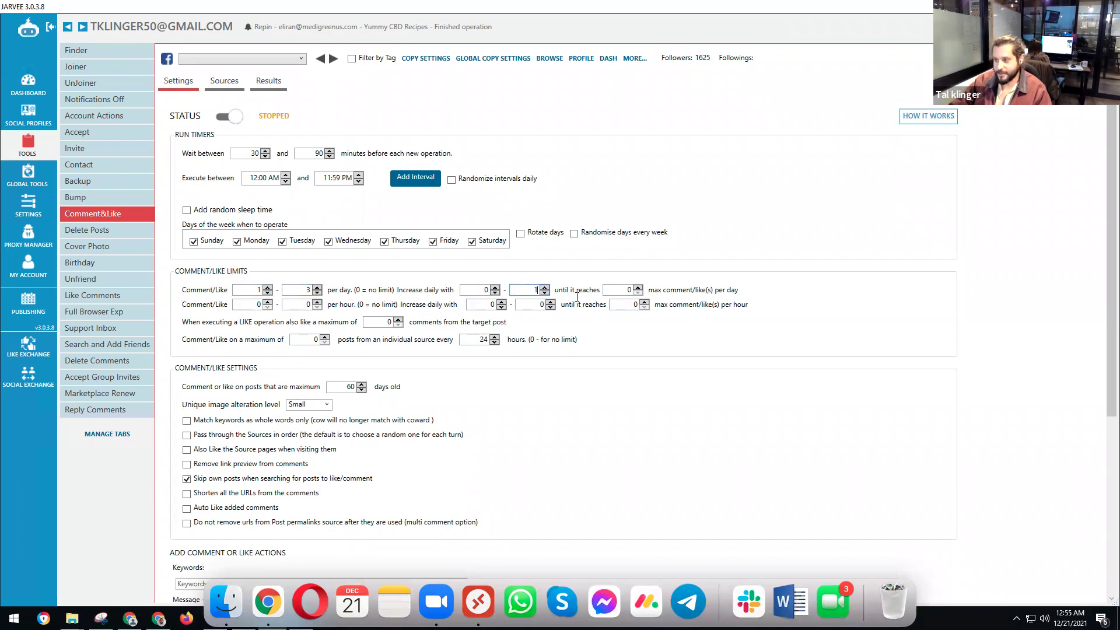
pyautogui.doubleClick(629, 290)
pyautogui.write('10')
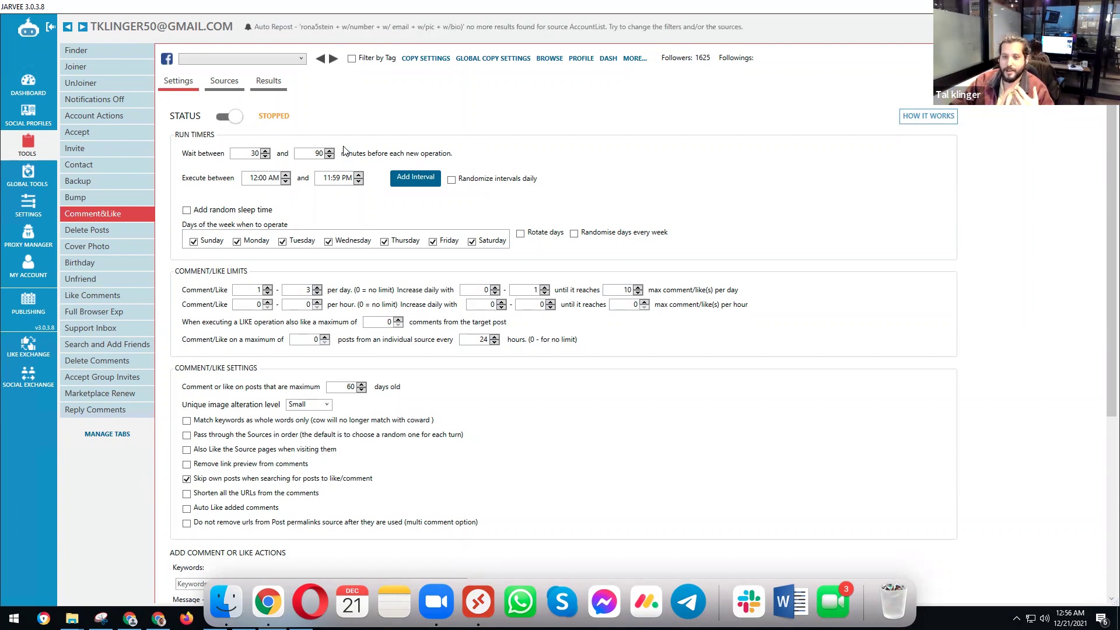
# Set the maximum wait before each new Comment&Like operation to 180 minutes
pyautogui.doubleClick(305, 153)
pyautogui.write('180')
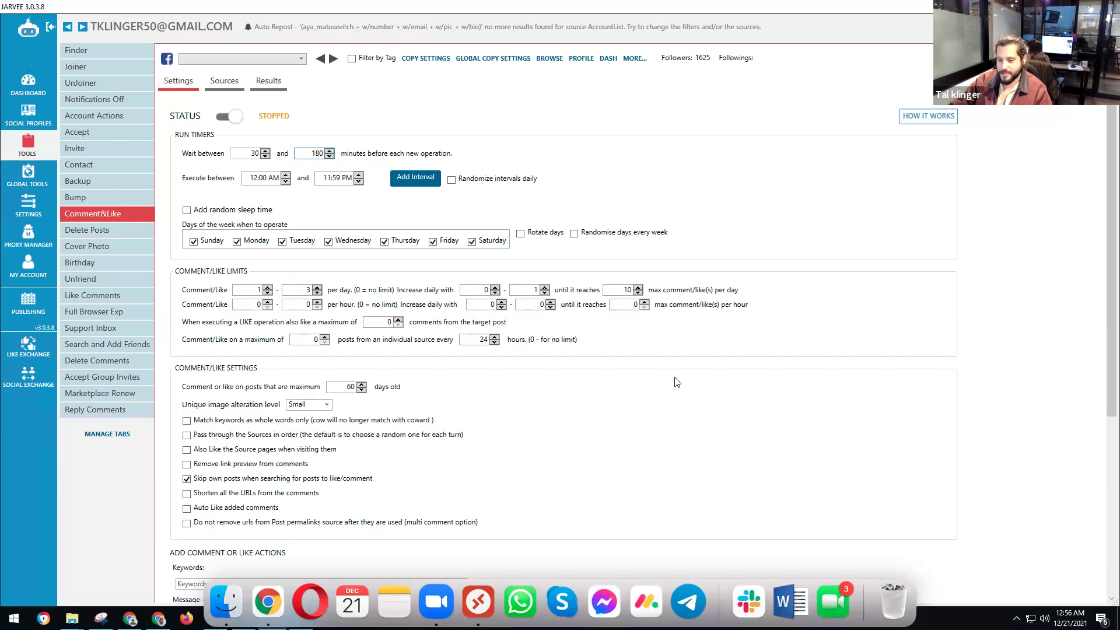
pyautogui.scroll(-3, 1104, 334)
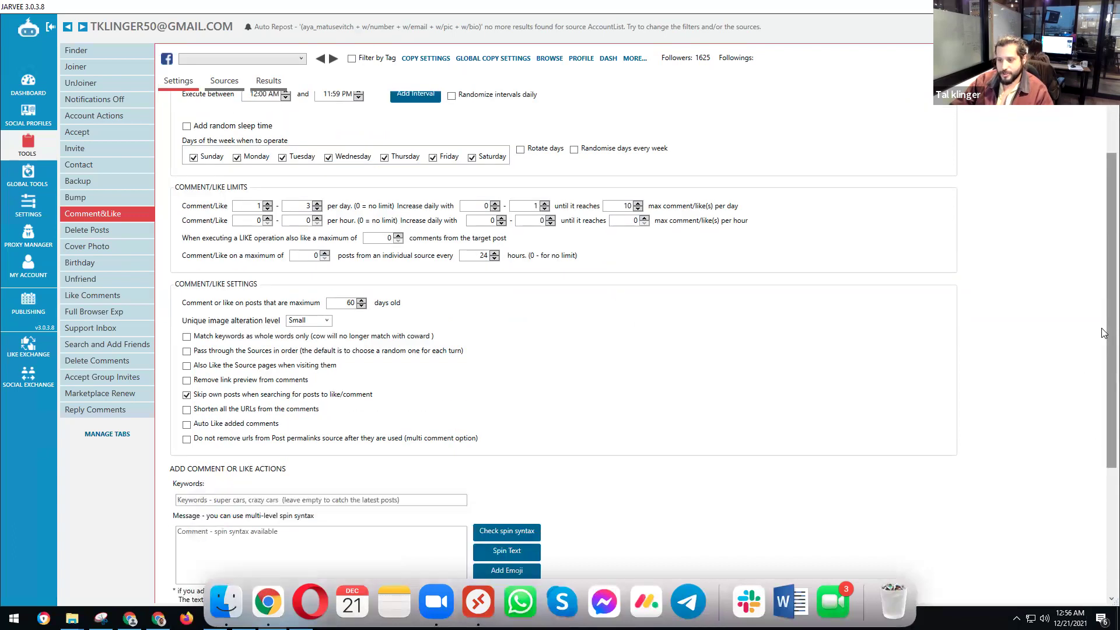
pyautogui.scroll(3, 1104, 287)
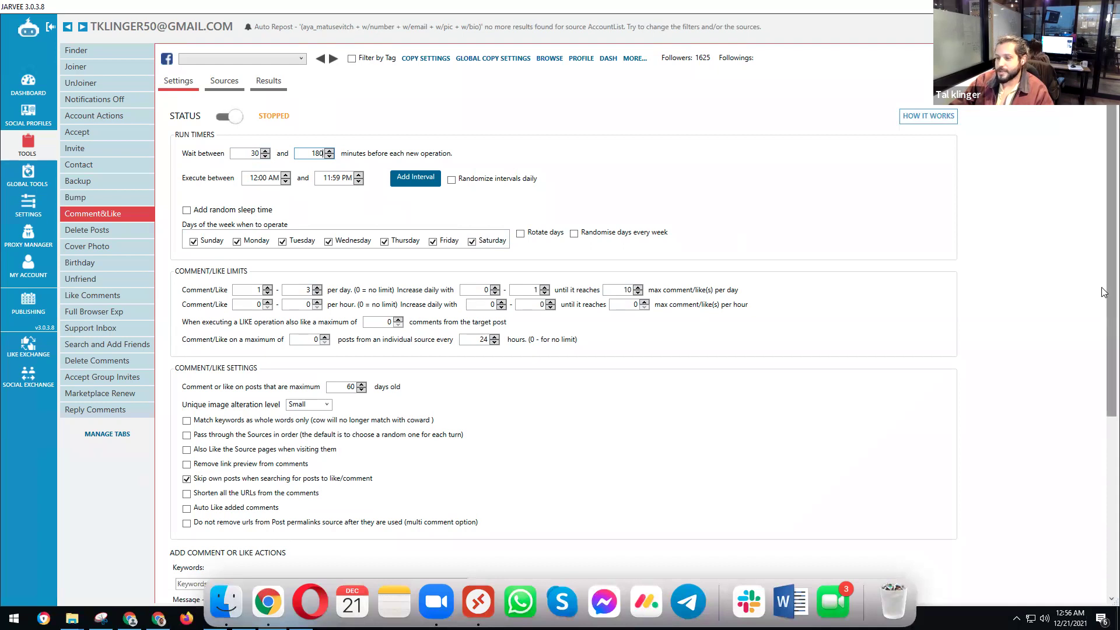
# Enter "scrape" as the keyword for the comment or like action
pyautogui.scroll(-5, 1104, 293)
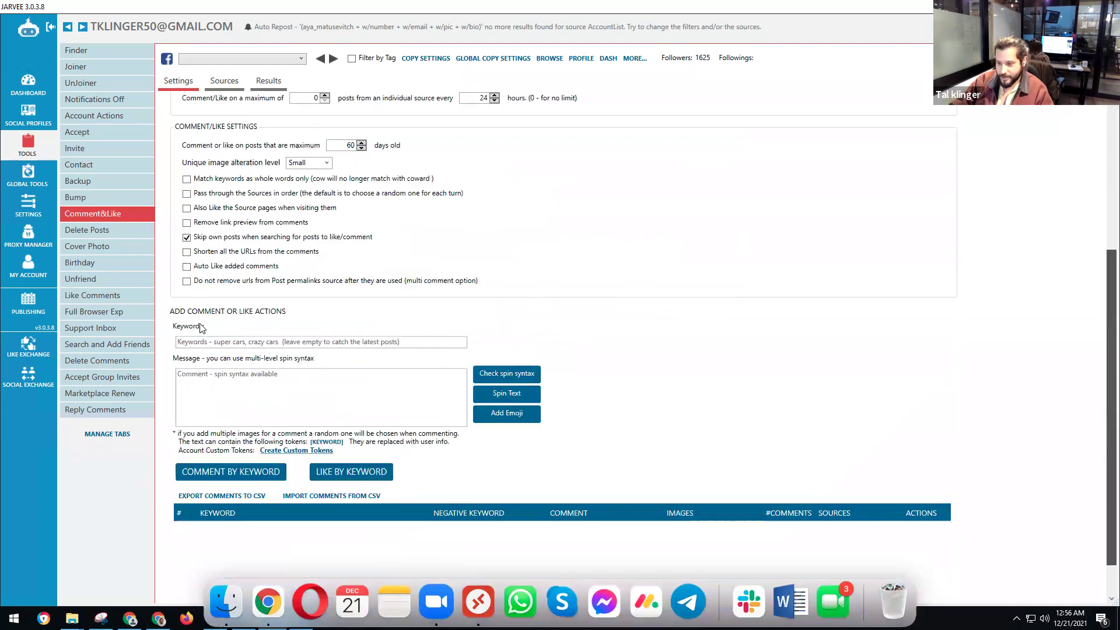
pyautogui.click(211, 344)
pyautogui.write('scrape')
# Write the message "Hi check our proxies" with "thesocialproxy.com" on a second line, and add it as a comment-by-keyword action
pyautogui.click(237, 421)
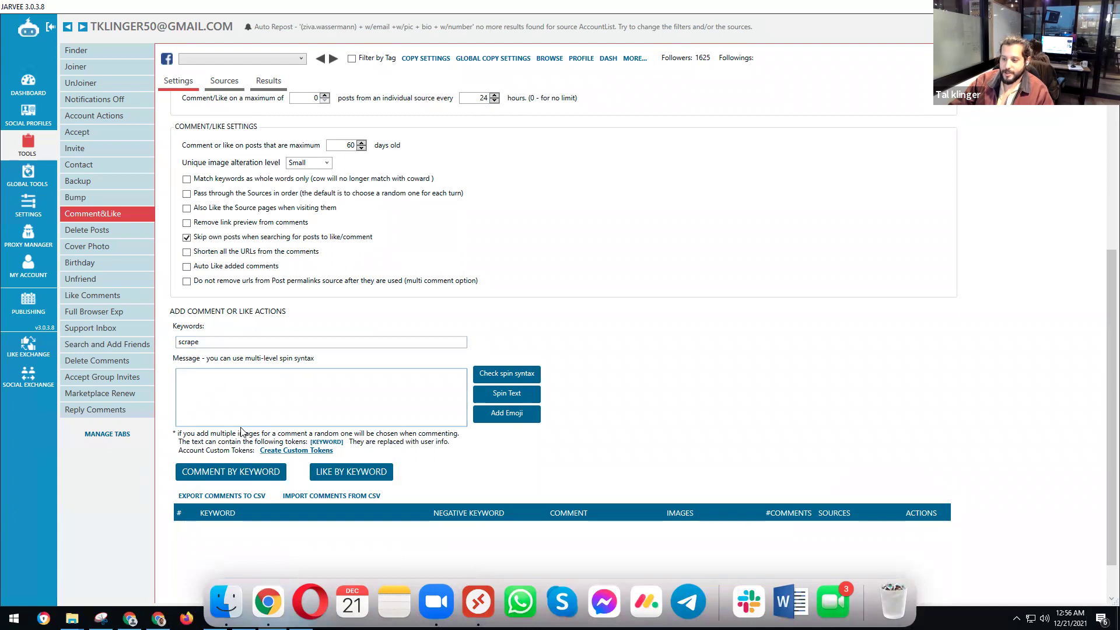
pyautogui.scroll(-1, 251, 415)
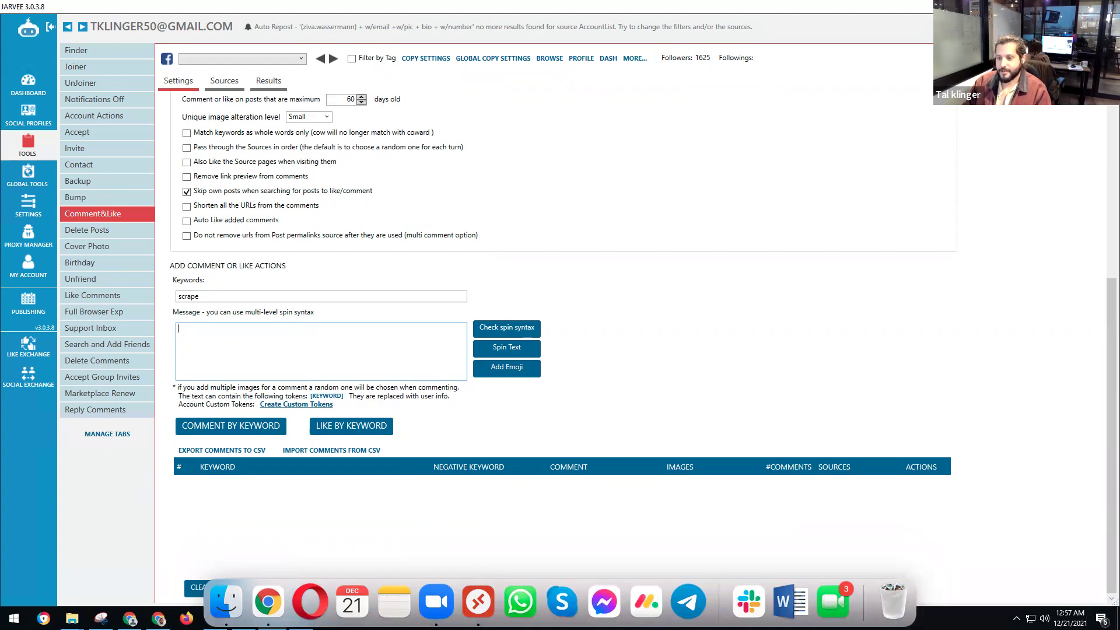
pyautogui.write('Hi Check')
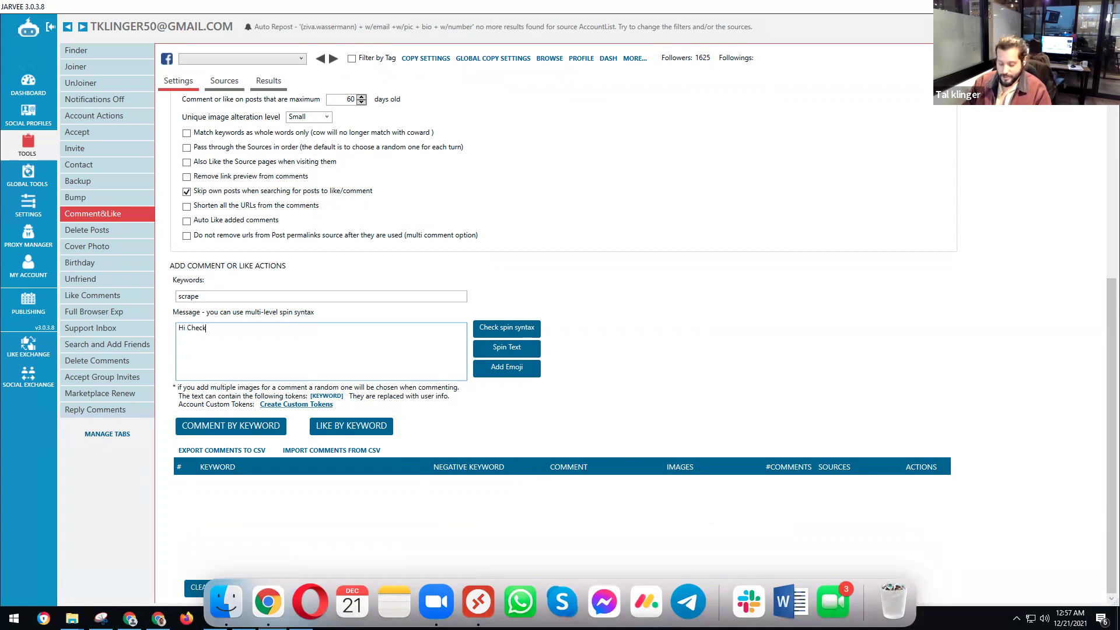
pyautogui.write(' our proxies')
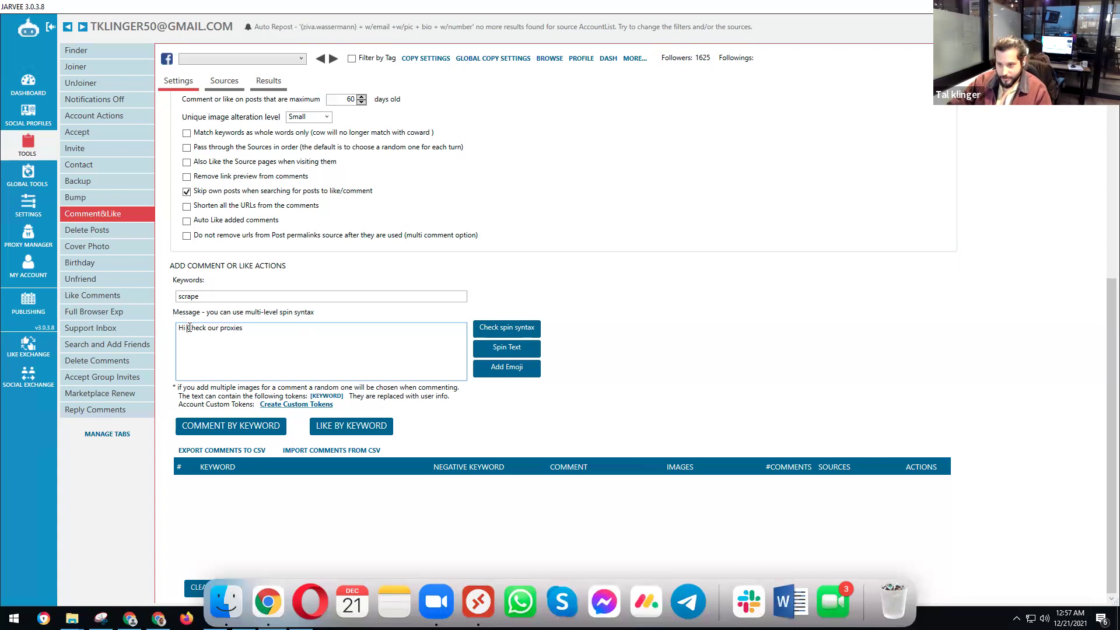
pyautogui.moveTo(187, 328); pyautogui.dragTo(193, 329)
pyautogui.write('ck our proxies ')
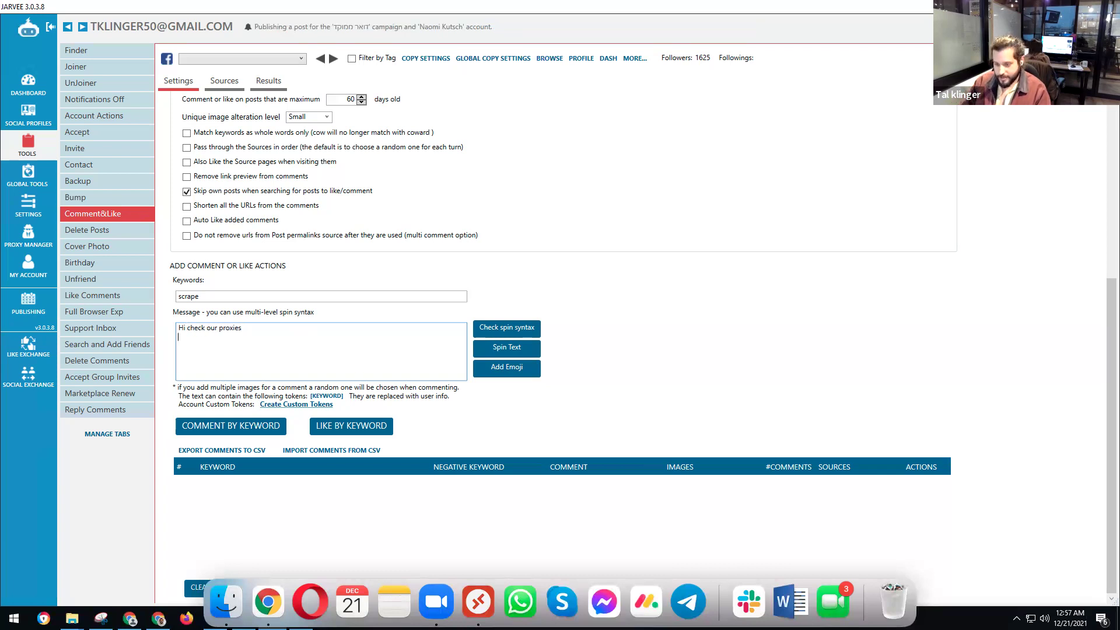
pyautogui.write('thesocialproxy.com')
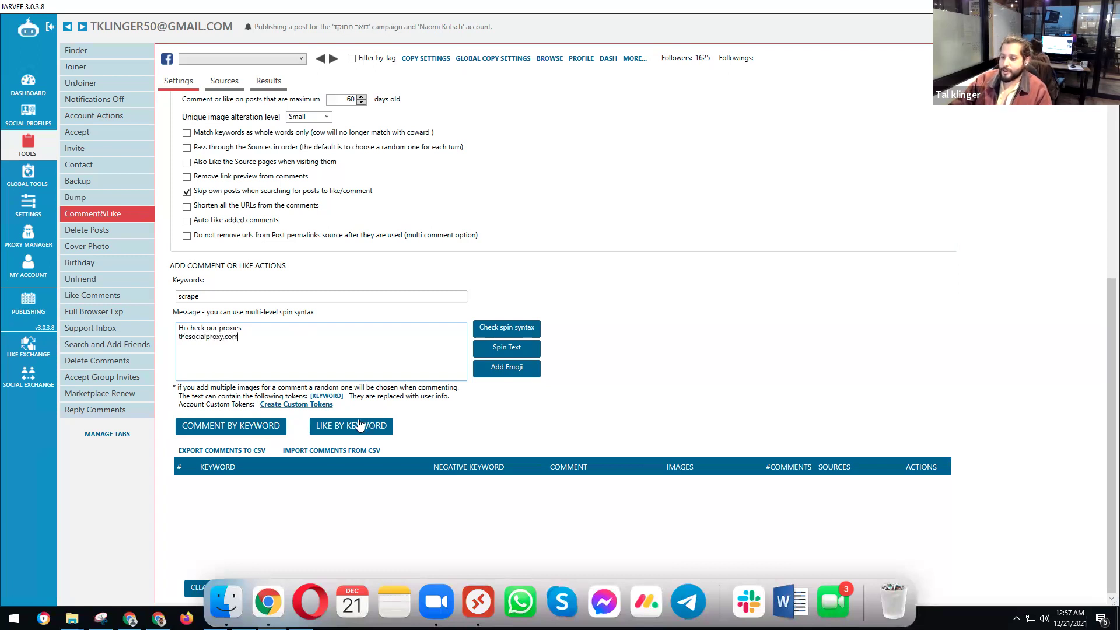
pyautogui.click(260, 429)
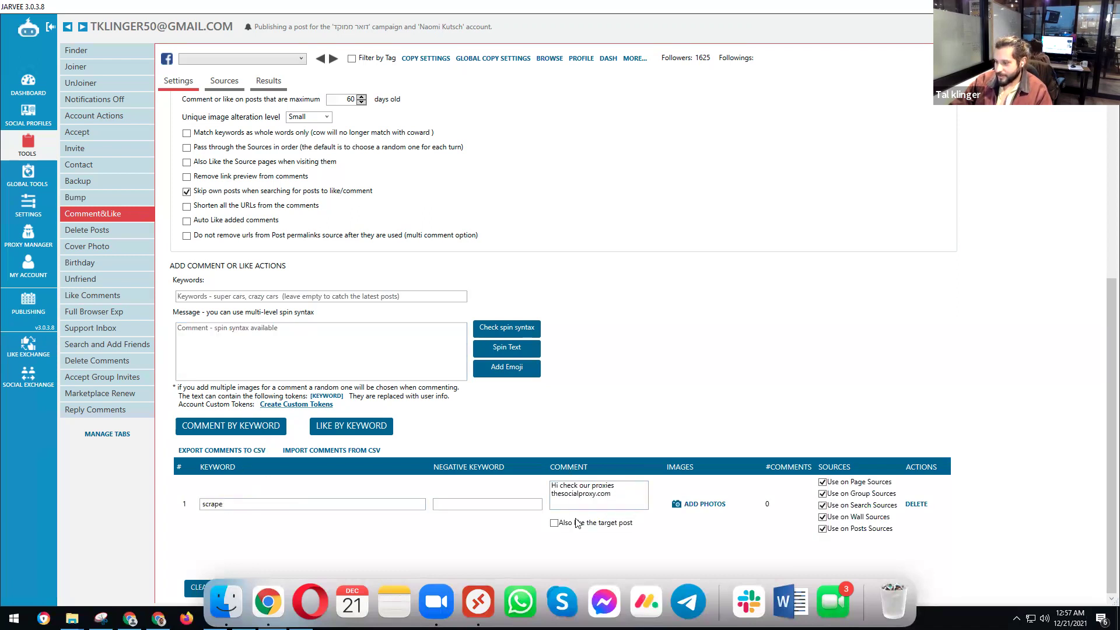
pyautogui.click(507, 506)
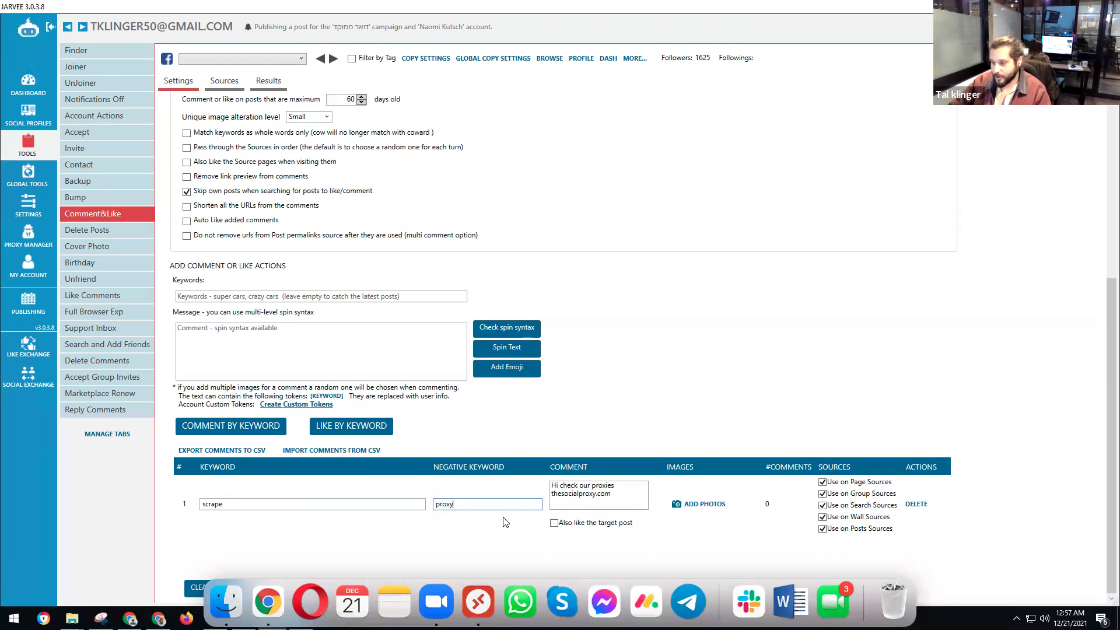
pyautogui.hotkey('ctrl', 'a')
pyautogui.press('BackSpace')
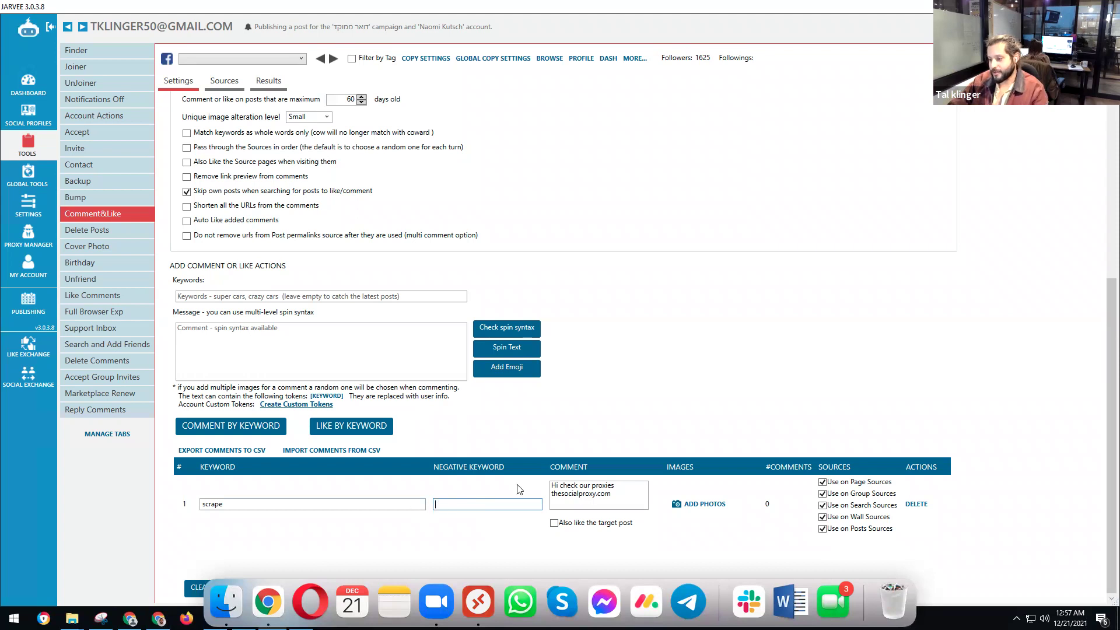
pyautogui.click(555, 523)
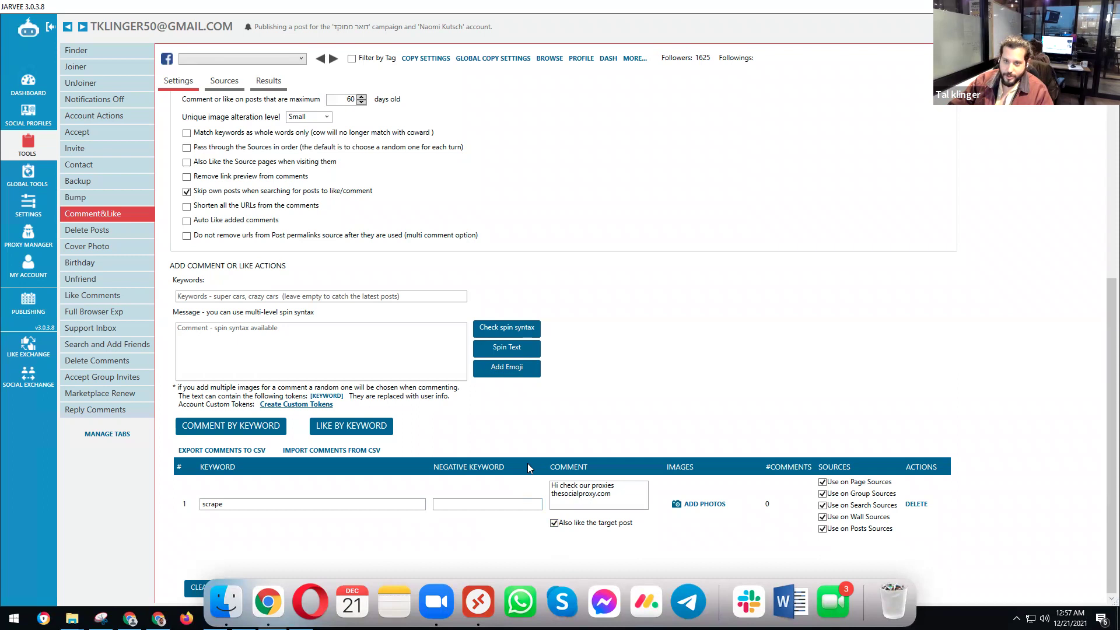
pyautogui.click(605, 523)
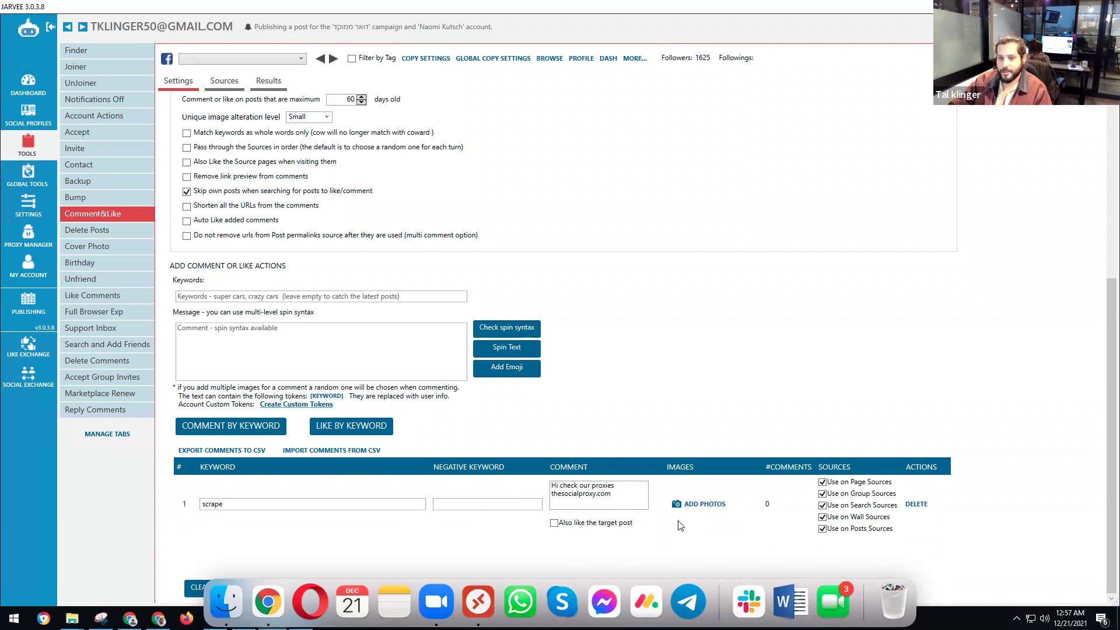
# Restrict the "scrape" comment action to group sources by disabling its page, search, wall and posts sources
pyautogui.click(823, 505)
pyautogui.click(823, 517)
pyautogui.click(823, 529)
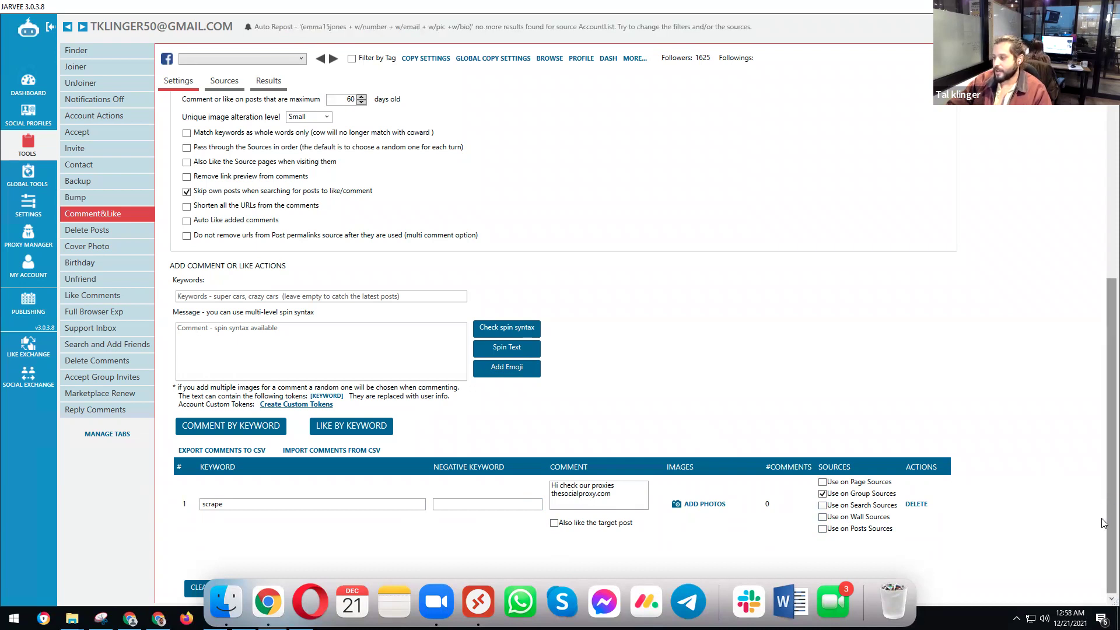
pyautogui.scroll(5, 1078, 257)
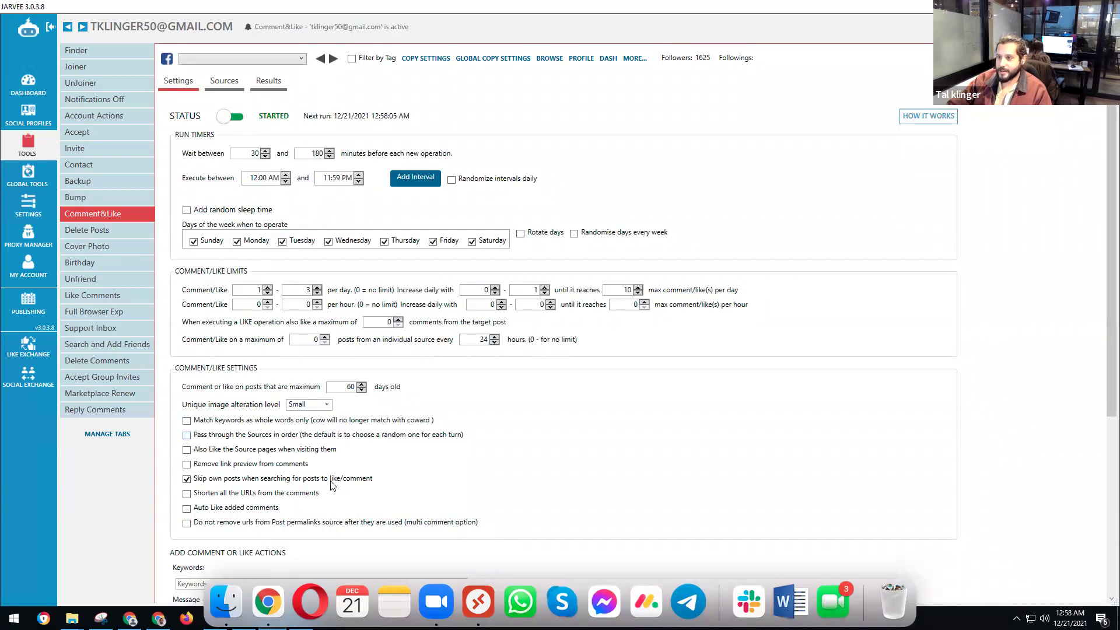
pyautogui.scroll(-1, 389, 473)
pyautogui.scroll(-3, 390, 473)
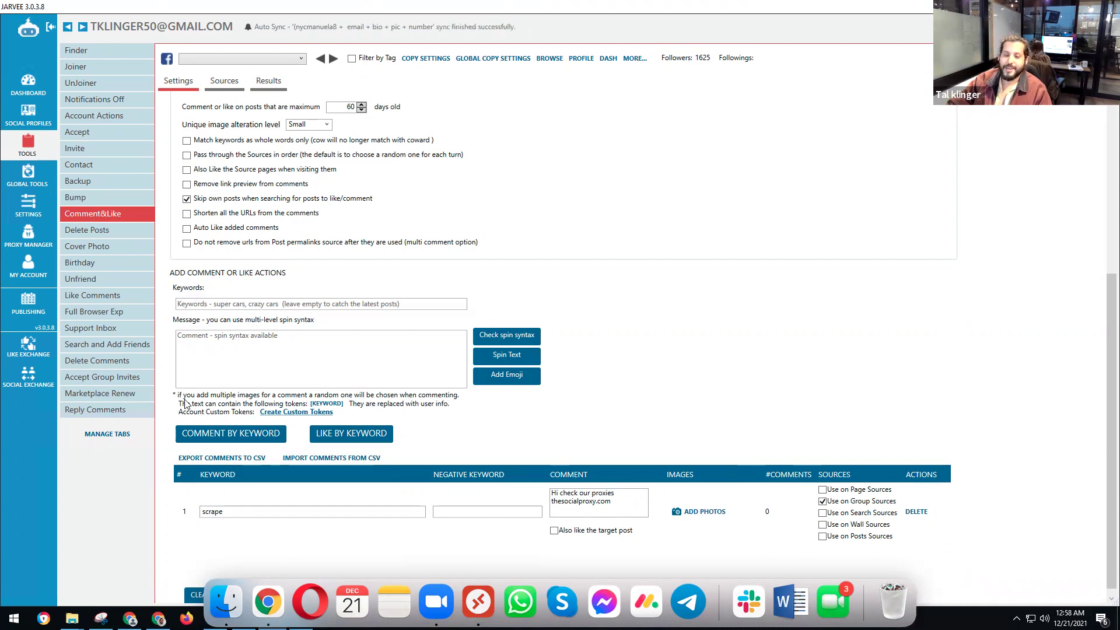
pyautogui.click(204, 341)
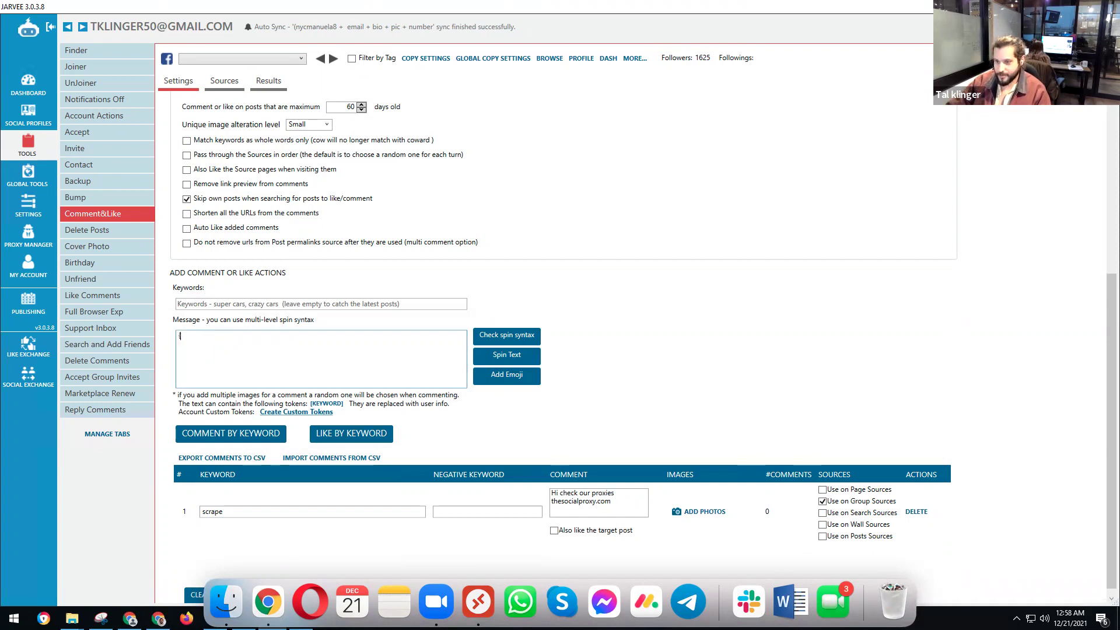
pyautogui.click(507, 335)
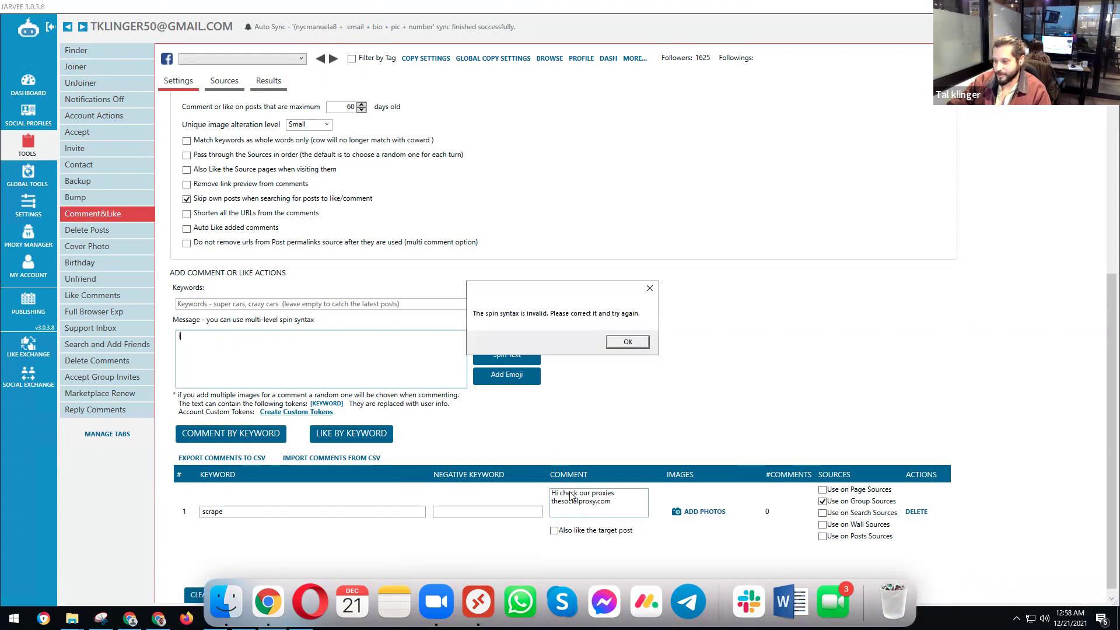
pyautogui.click(627, 342)
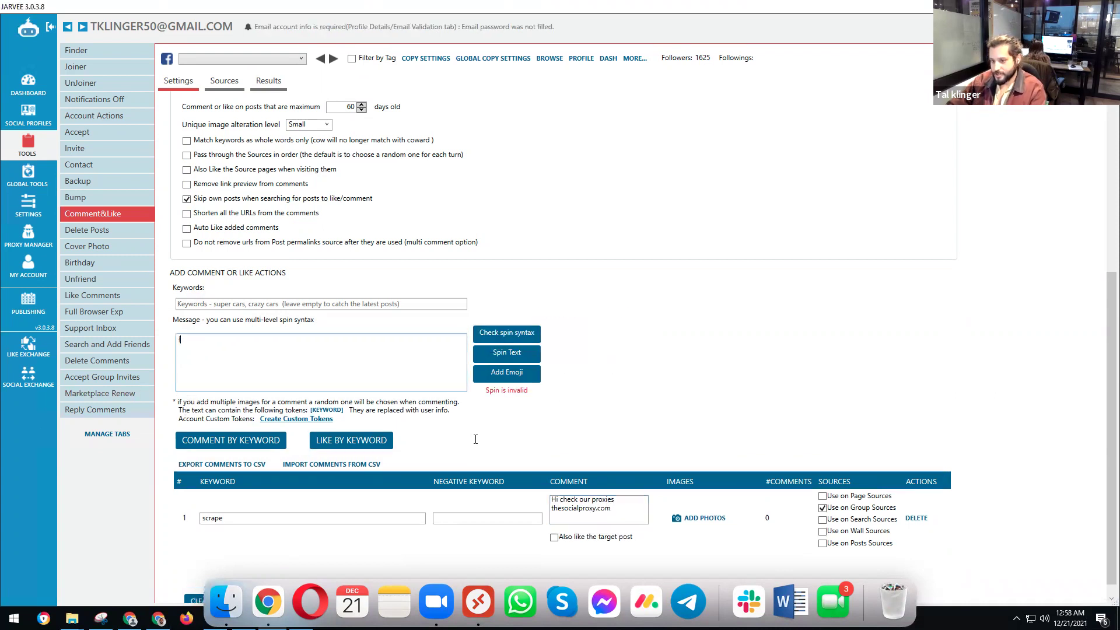
# Copy the comment text of the existing action and enter "scrape" as the keyword for a new one
pyautogui.click(587, 505)
pyautogui.moveTo(566, 499); pyautogui.dragTo(550, 492)
pyautogui.hotkey('ctrl', 'c')
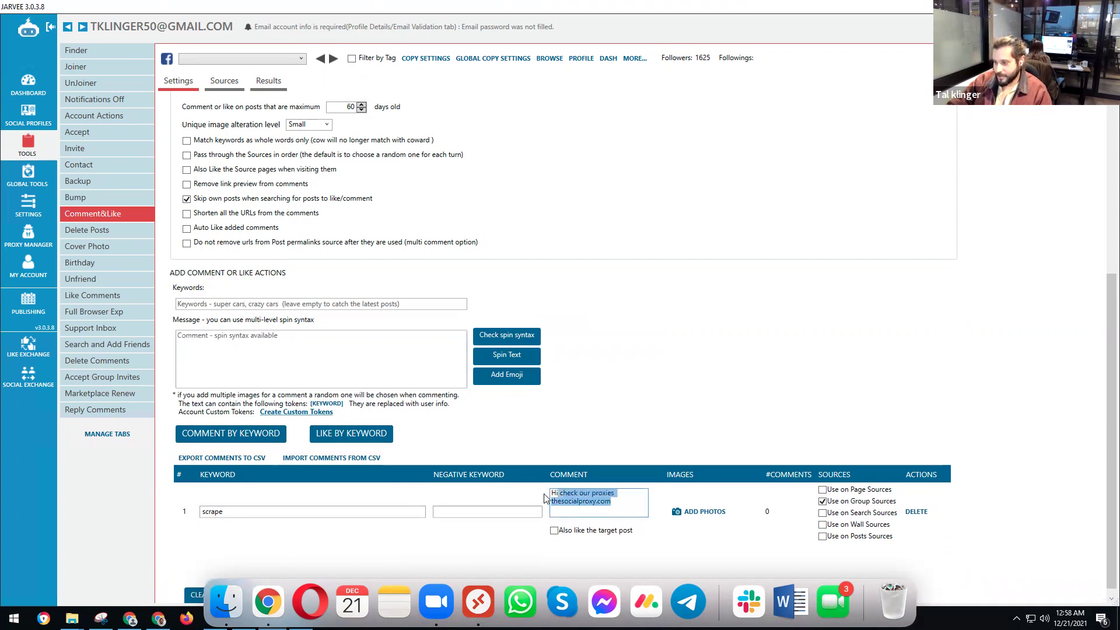
pyautogui.click(209, 304)
pyautogui.write('s')
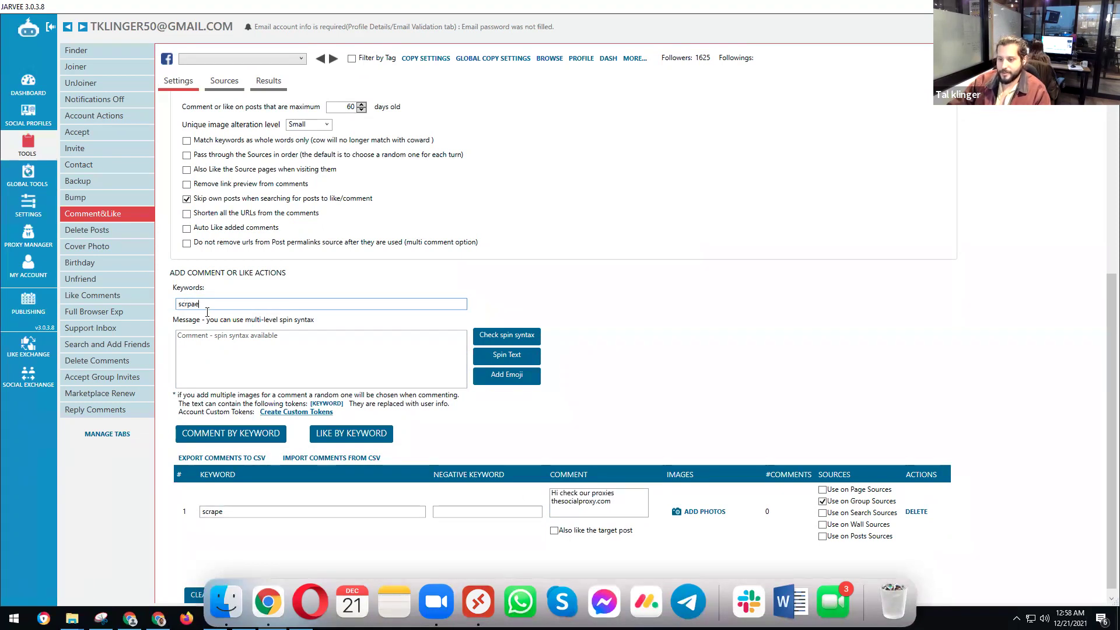
pyautogui.write('crape')
# Compose the spin message "{Hi check our proxies thesocialproxy.com|HI|Hello}" on one line, reusing the copied comment text
pyautogui.click(204, 341)
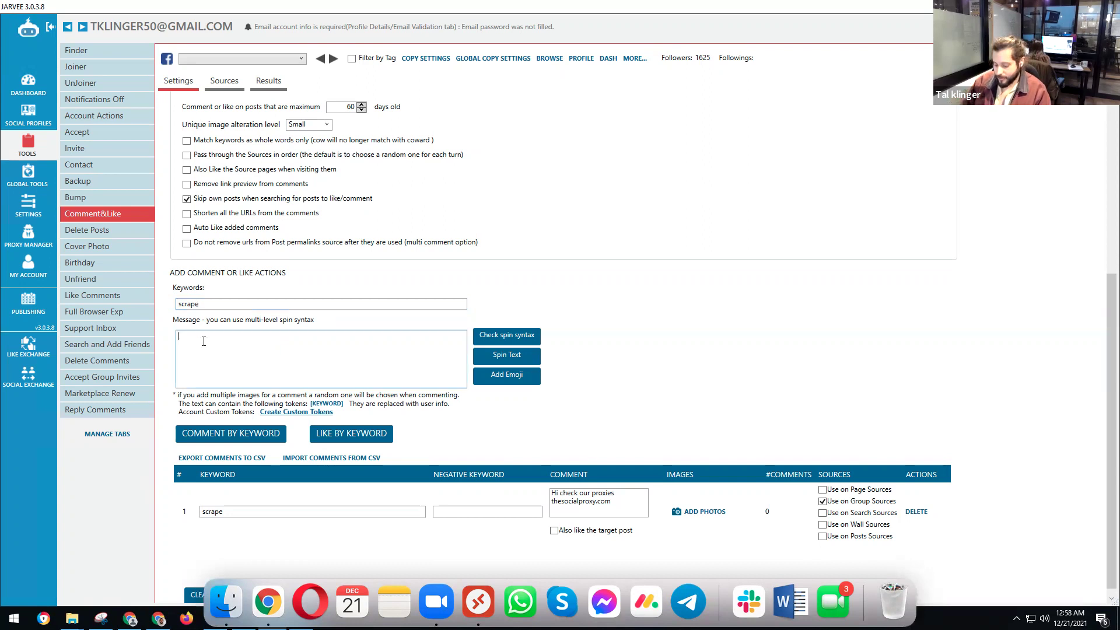
pyautogui.write('{')
pyautogui.hotkey('ctrl', 'v')
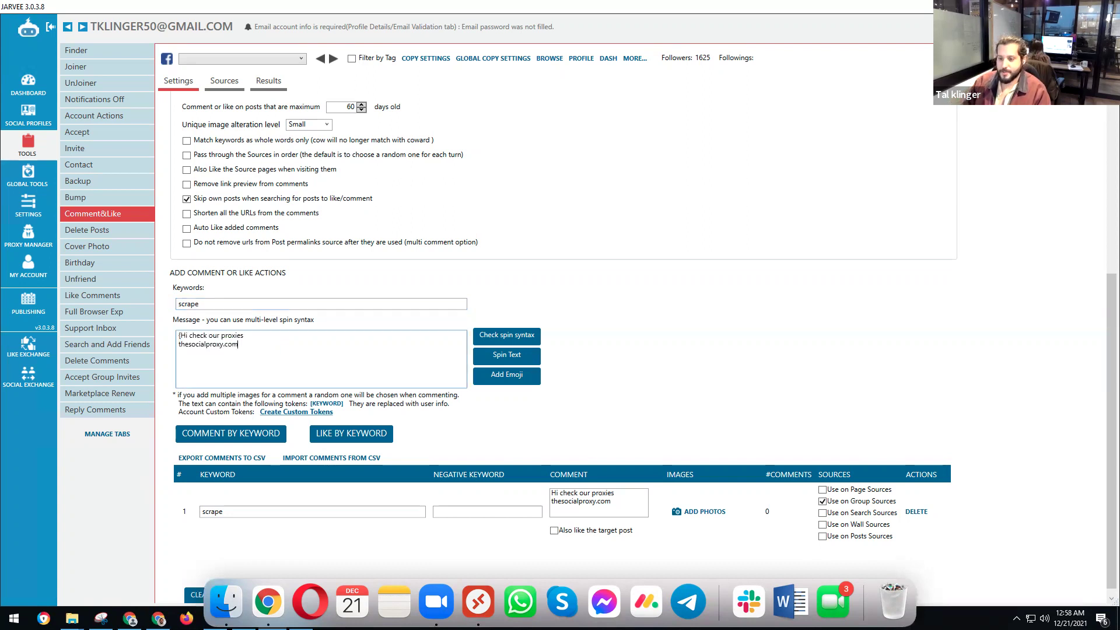
pyautogui.click(180, 344)
pyautogui.press('BackSpace')
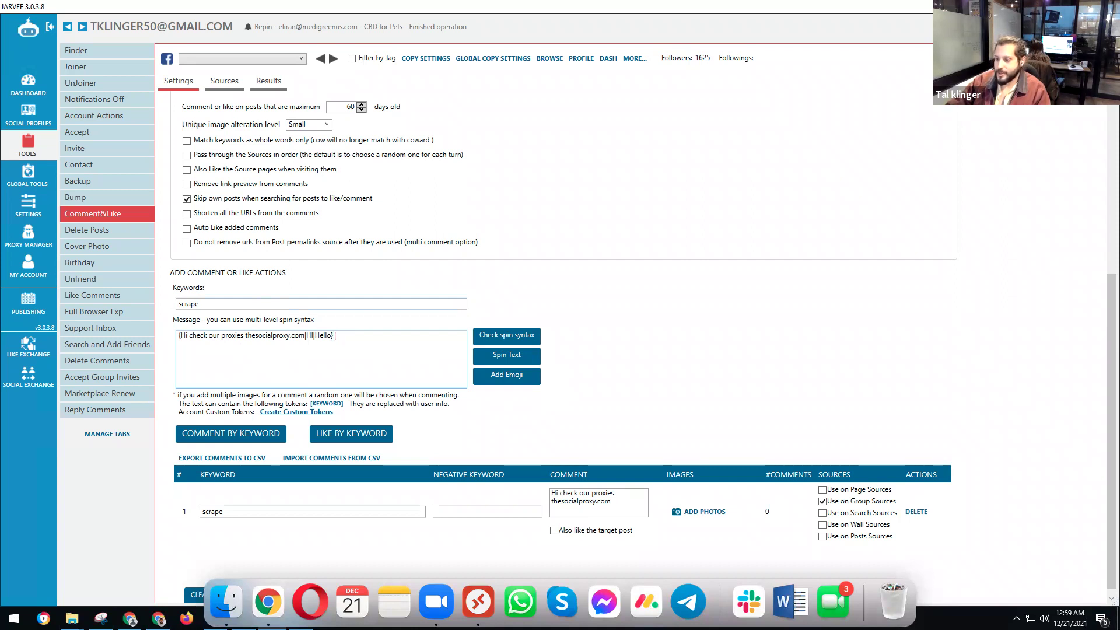
# Check the message's spin syntax twice and review its statistics and random results in the Spin Syntax Editor
pyautogui.click(506, 335)
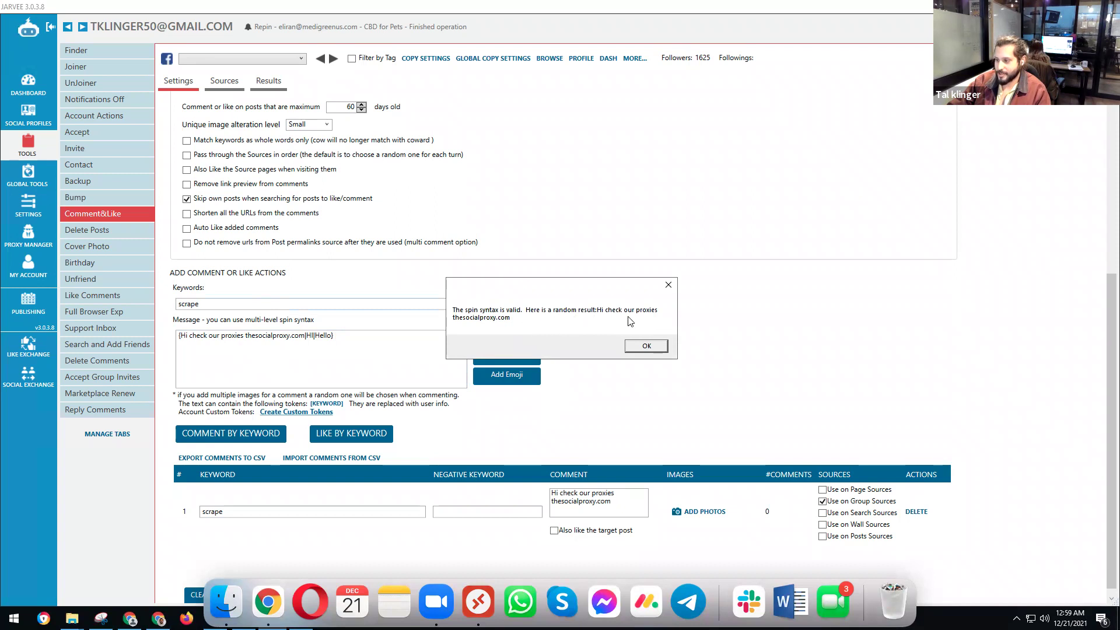
pyautogui.press('Return')
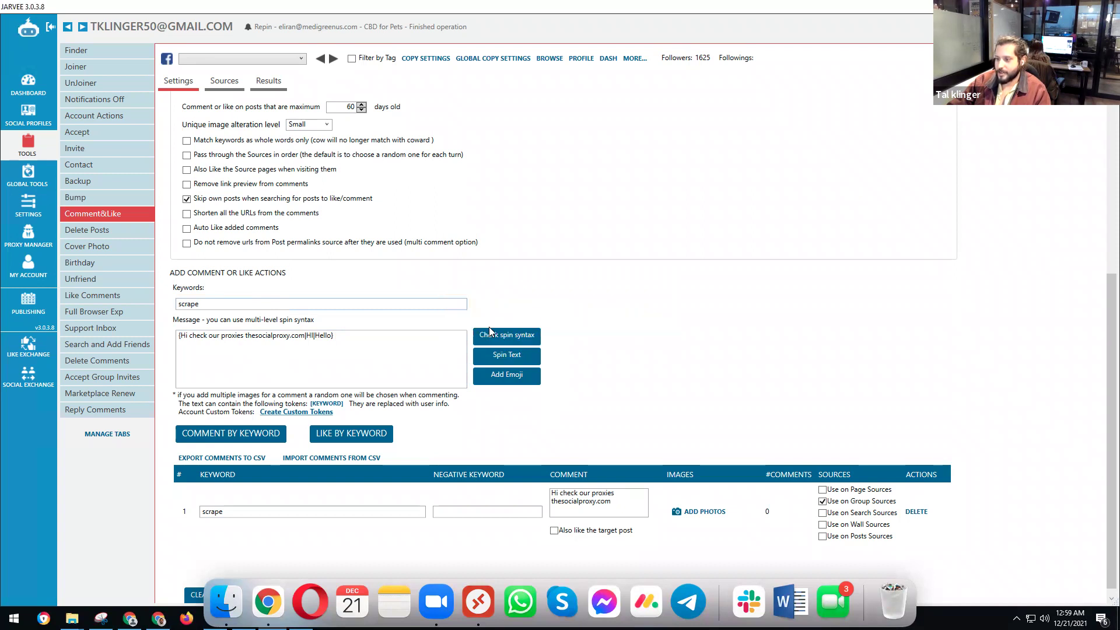
pyautogui.click(489, 336)
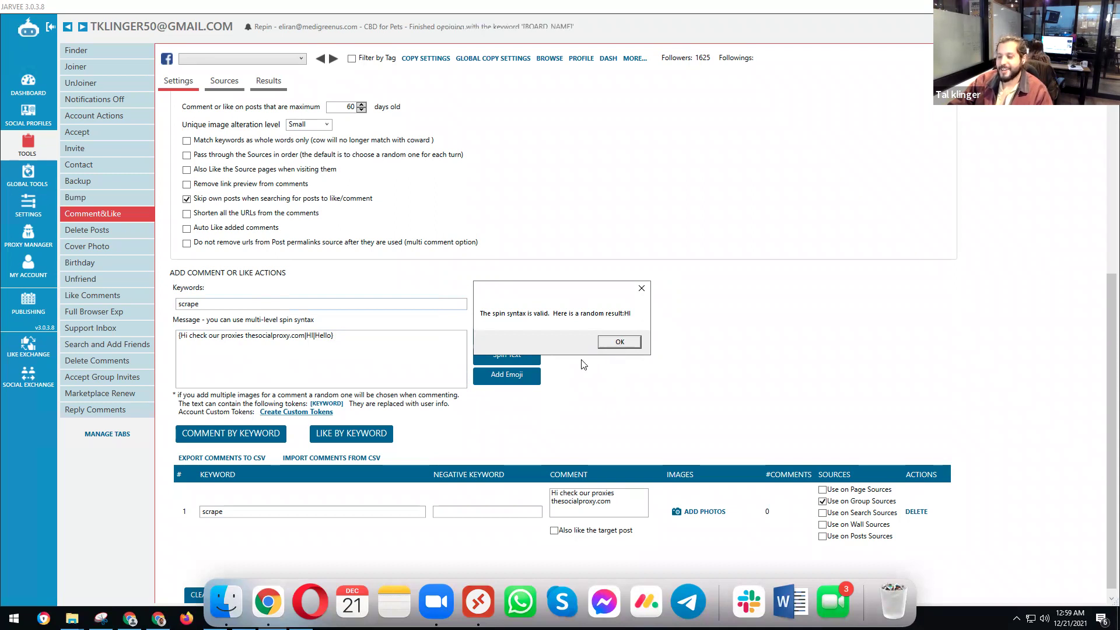
pyautogui.press('Return')
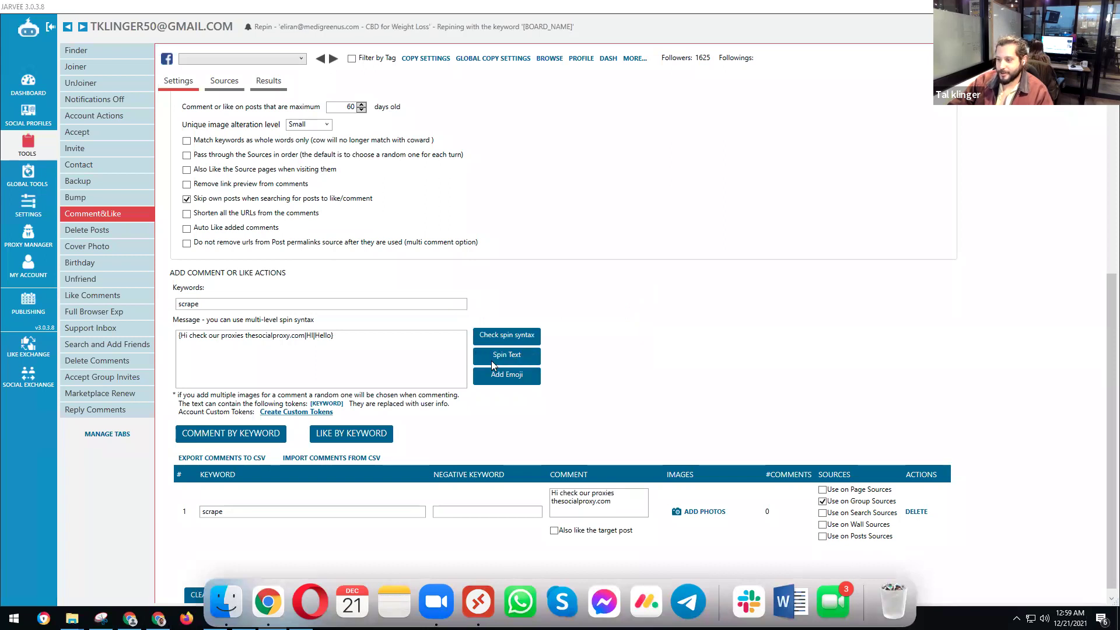
pyautogui.click(493, 359)
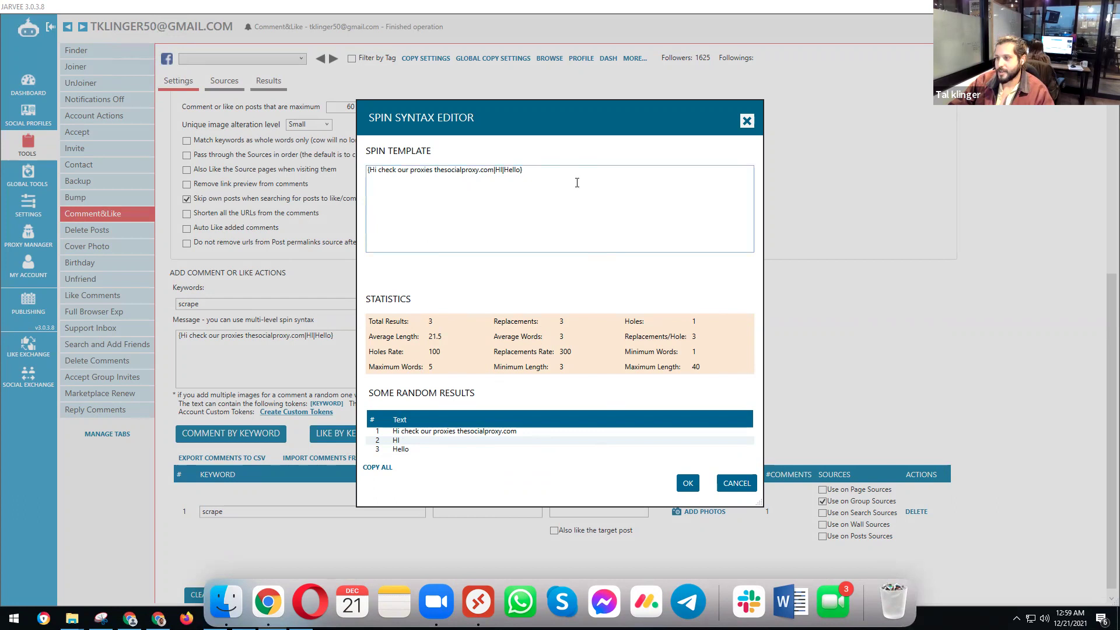
pyautogui.click(687, 484)
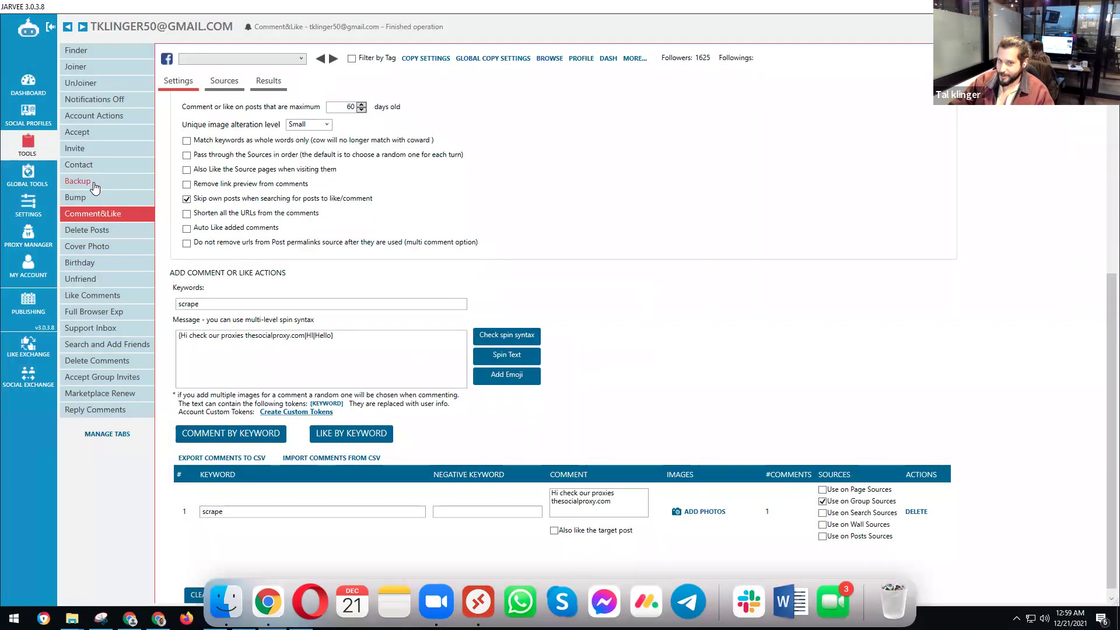